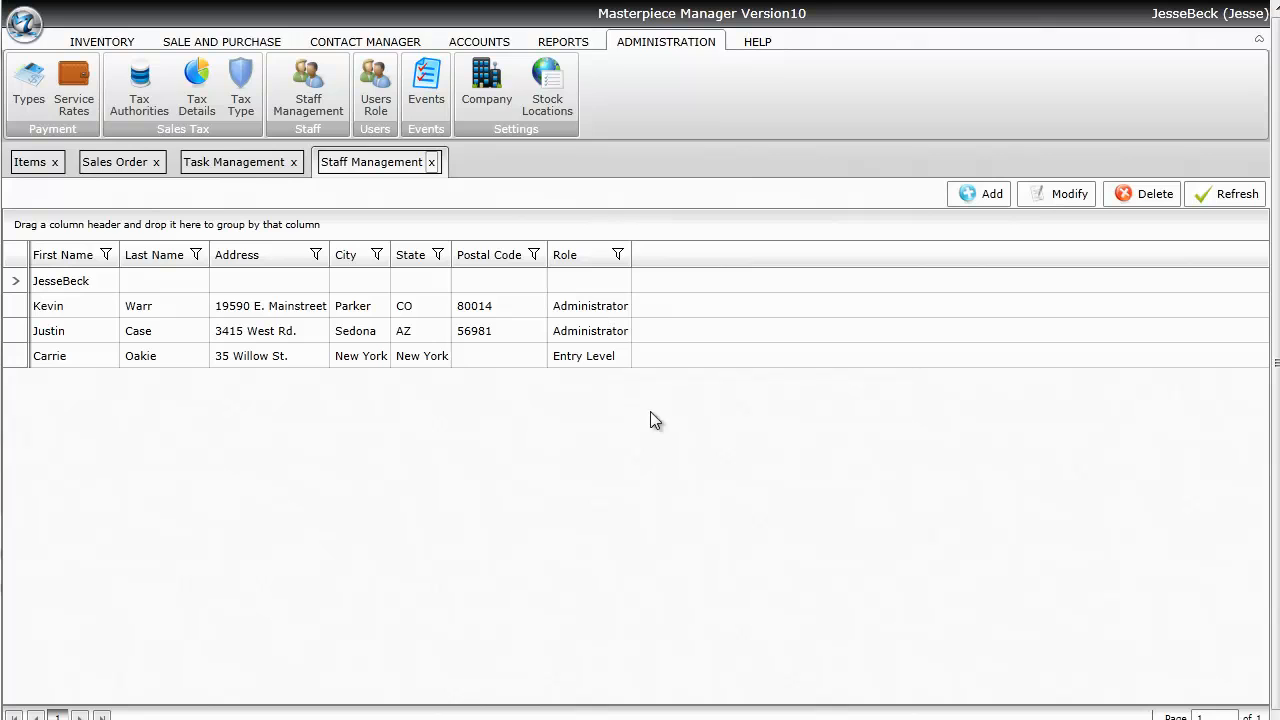
- Add a staff member from the Staff Management list to get an empty New Staff form
left_click(979, 196)
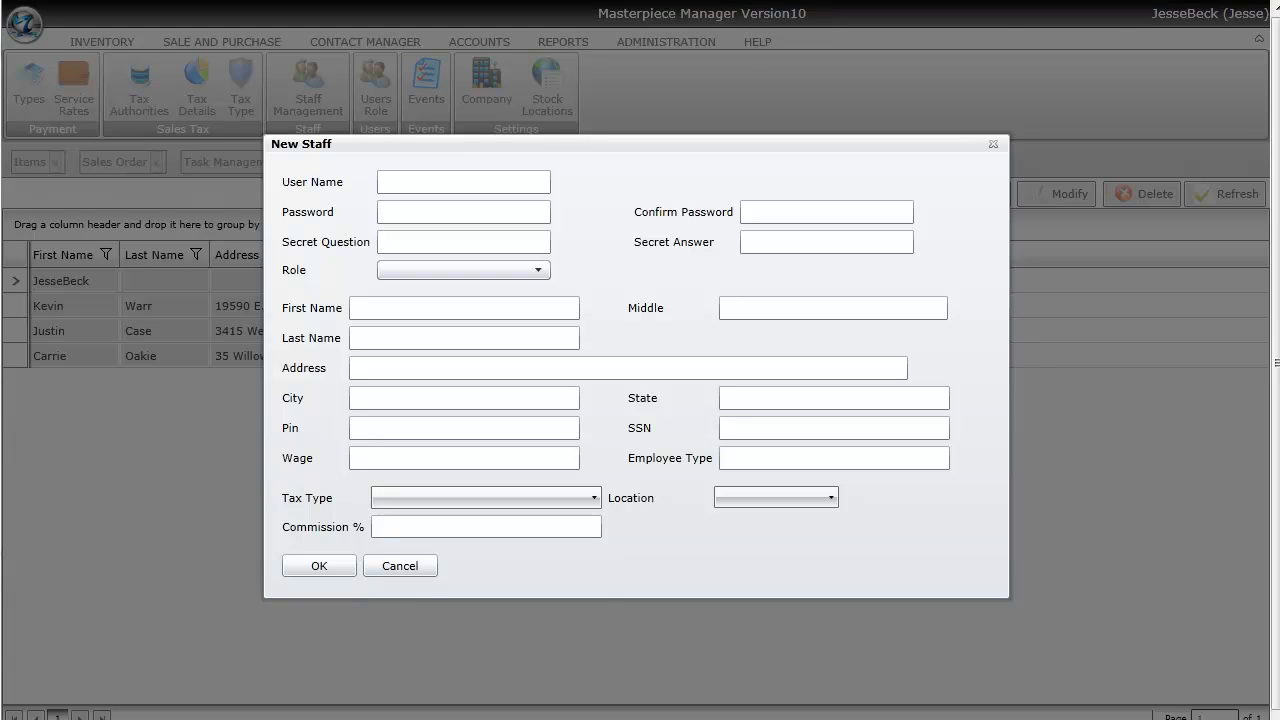
- Enter the user name, password and confirmation, and the 'Favorite Sport's Team' question with its secret answer
left_click(483, 172)
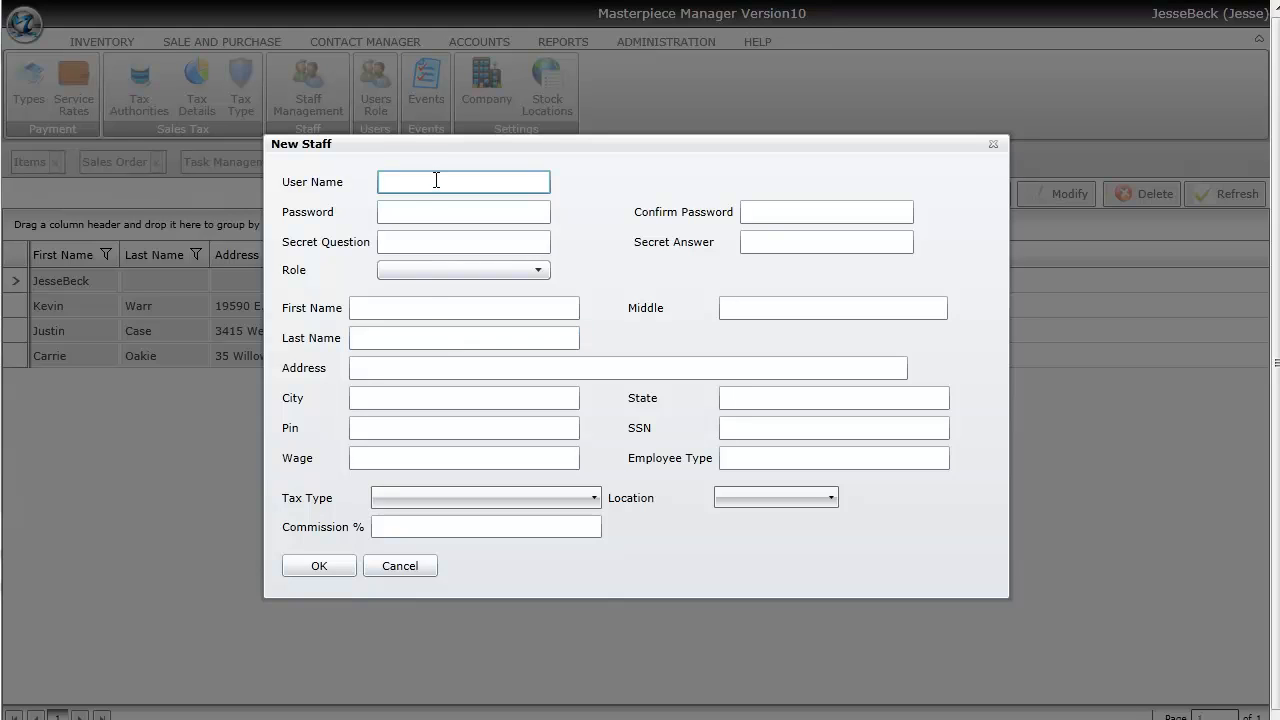
key("Tab")
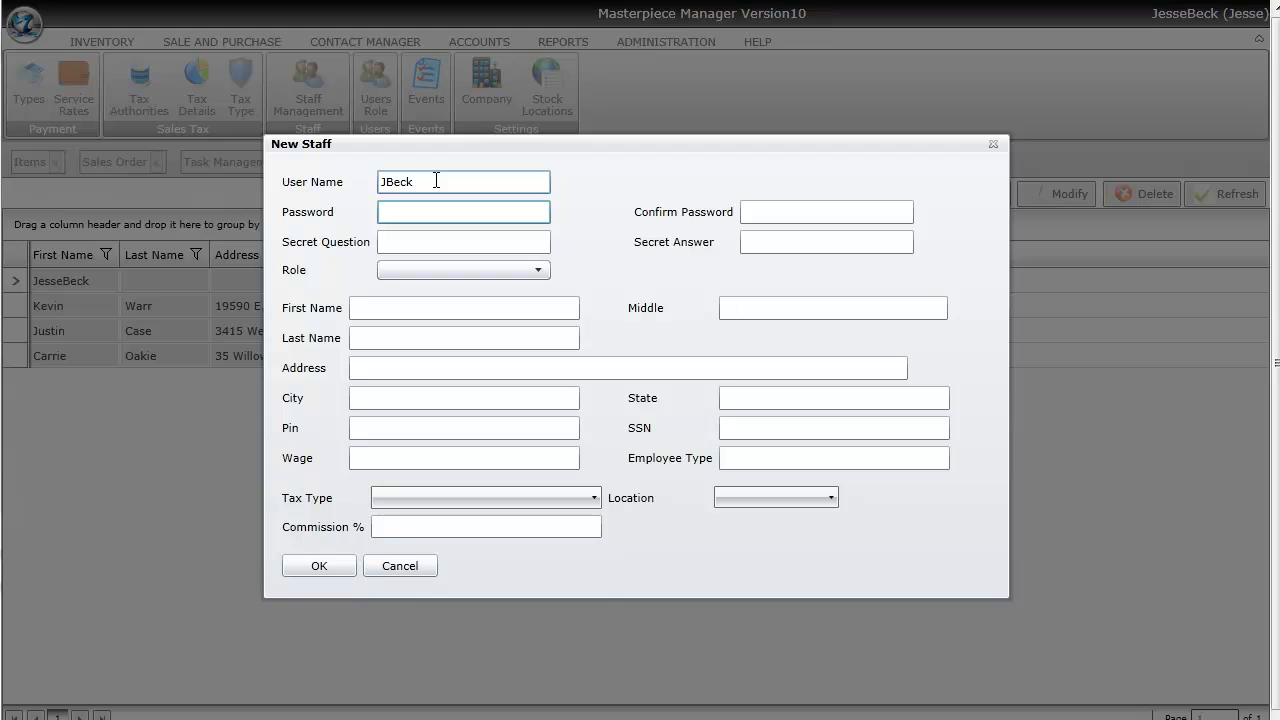
key("Tab")
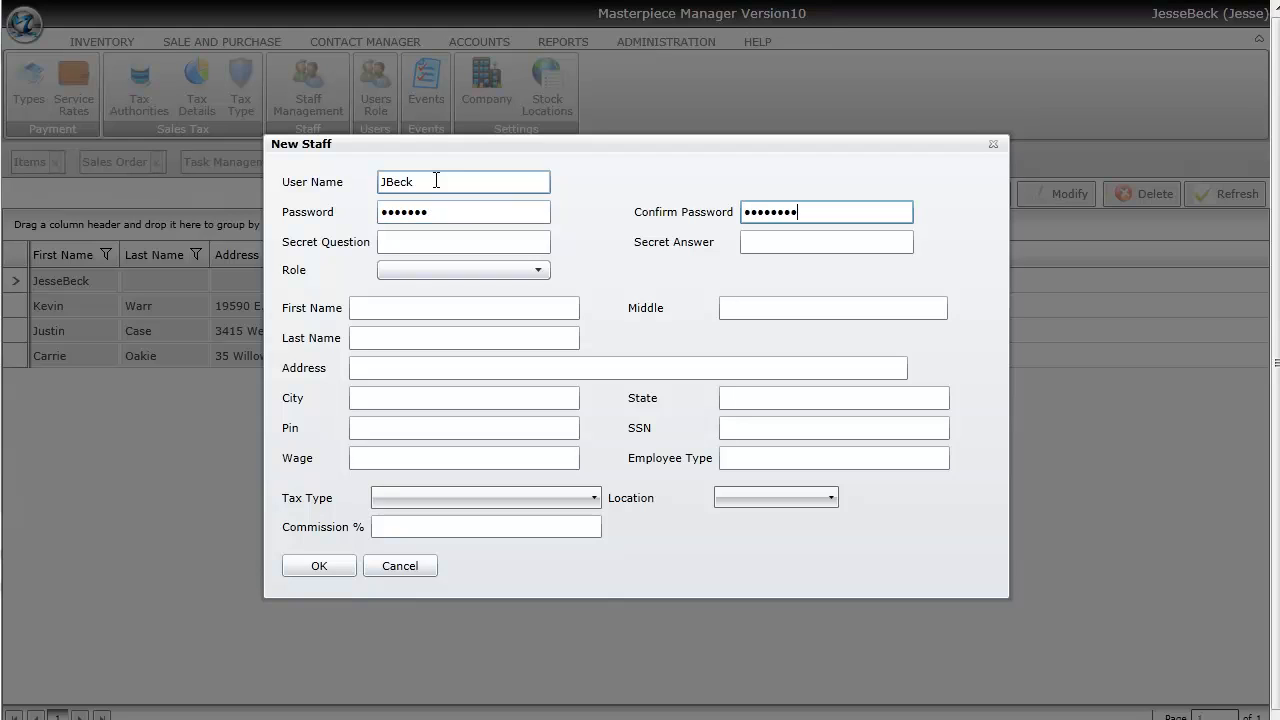
key("Tab")
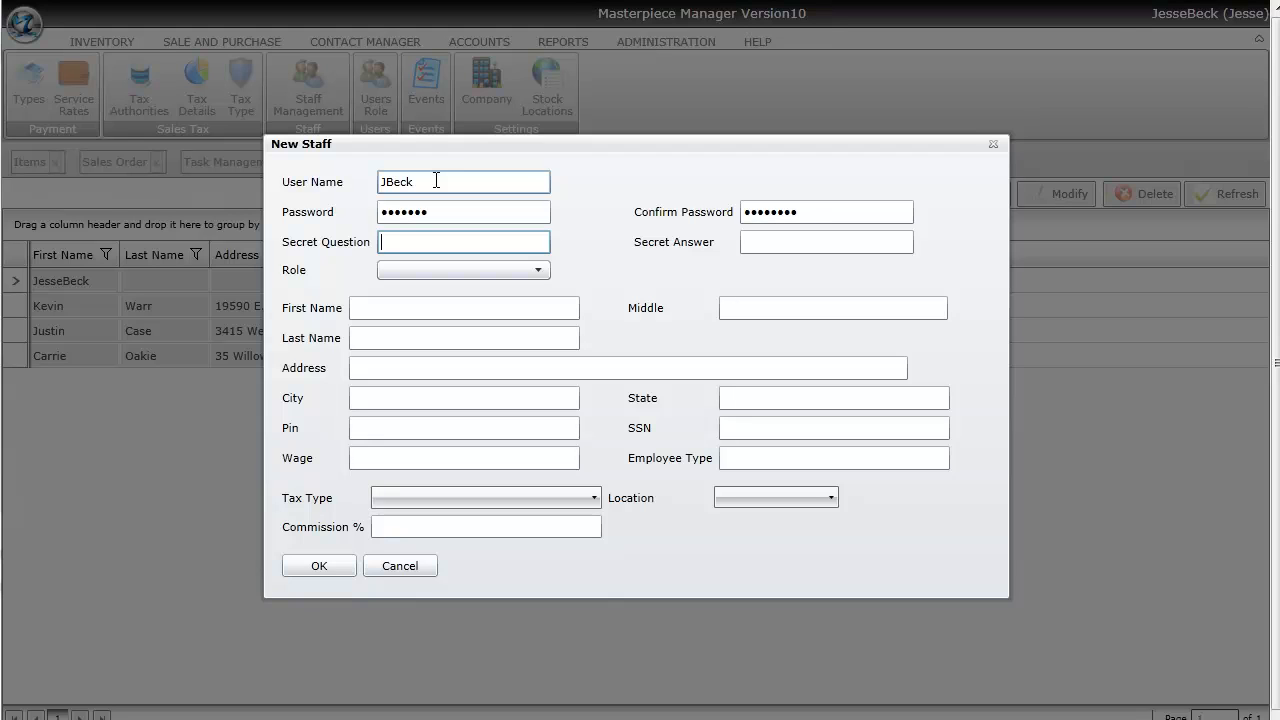
key("Tab")
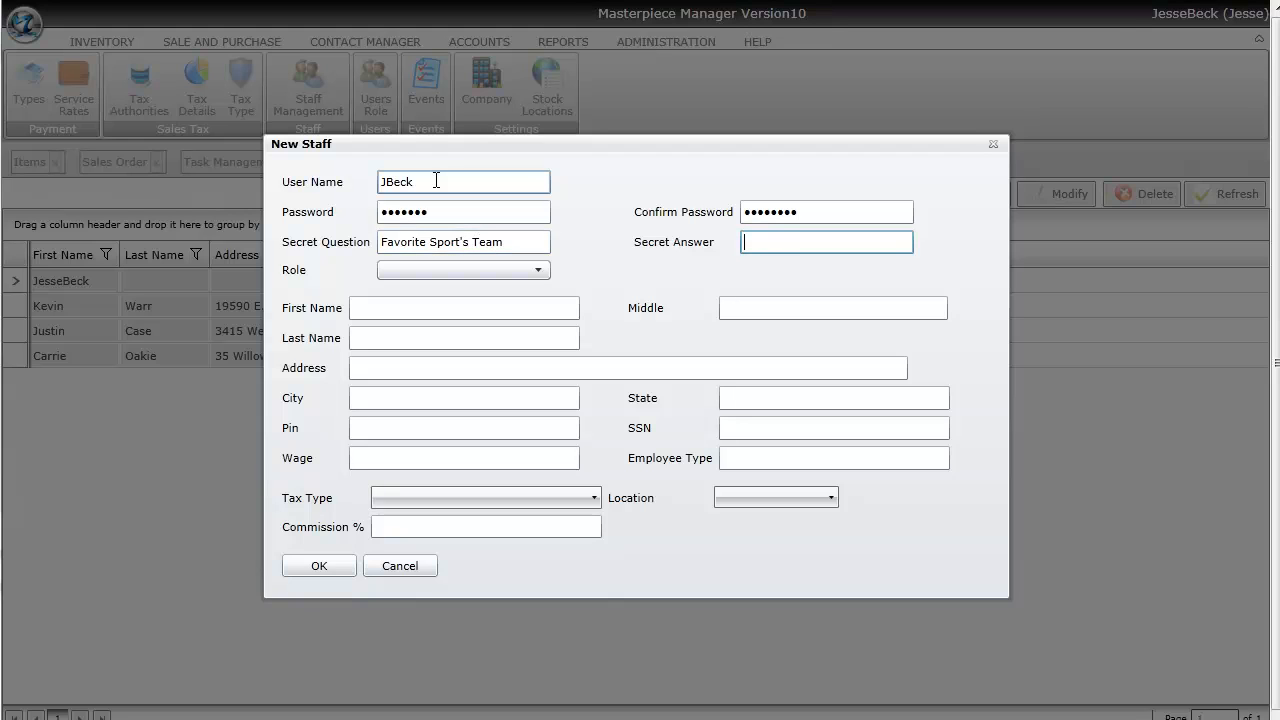
key("Tab")
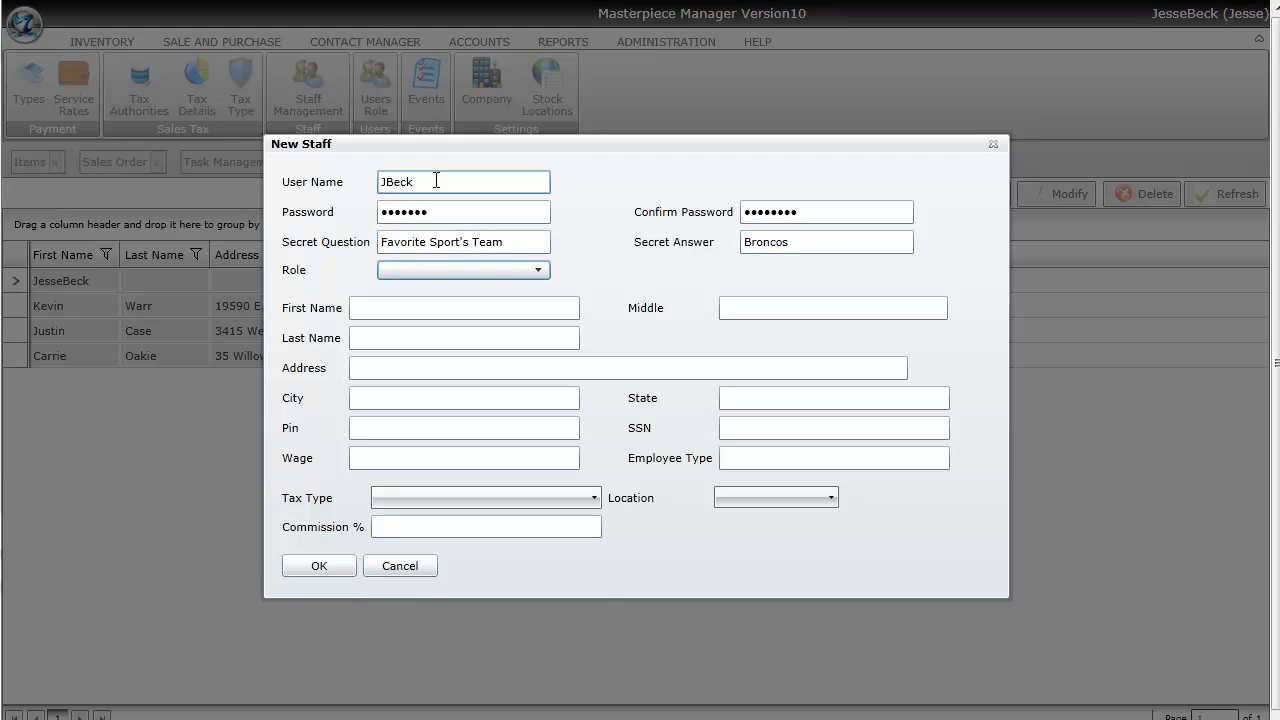
- Set the role to Administrator and enter the employee's first name, last name and street address
left_click(460, 270)
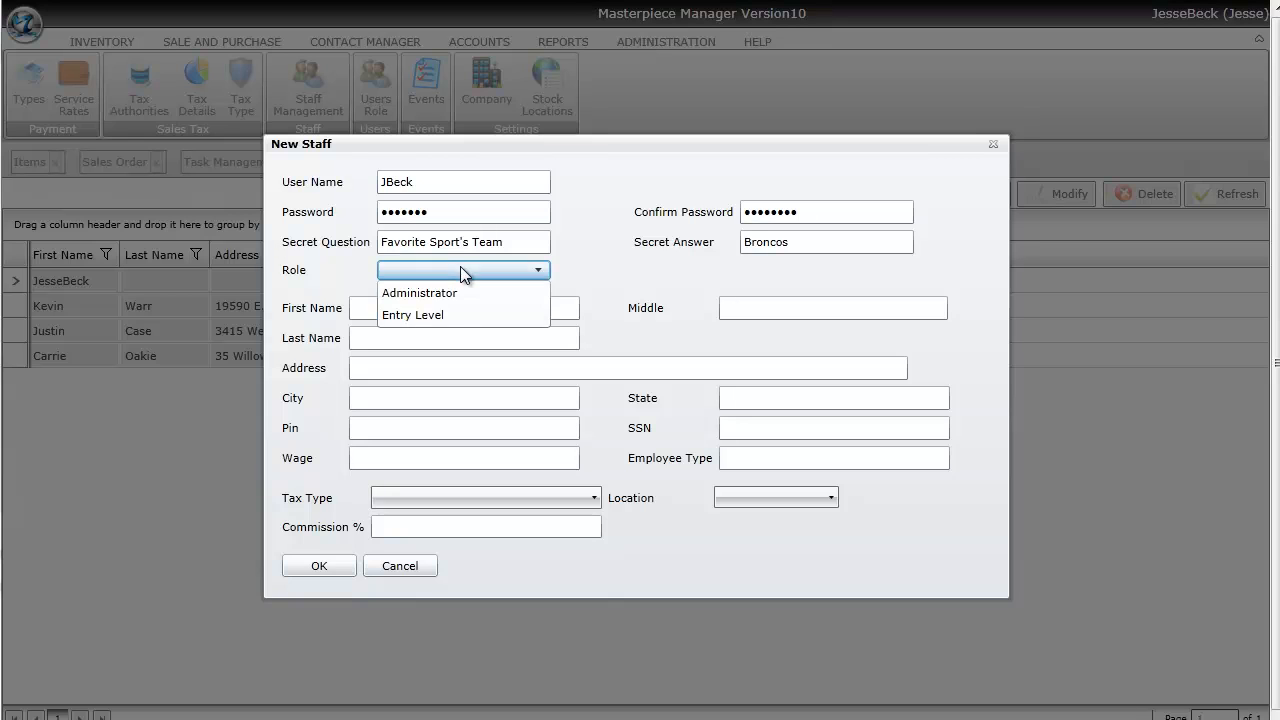
left_click(456, 294)
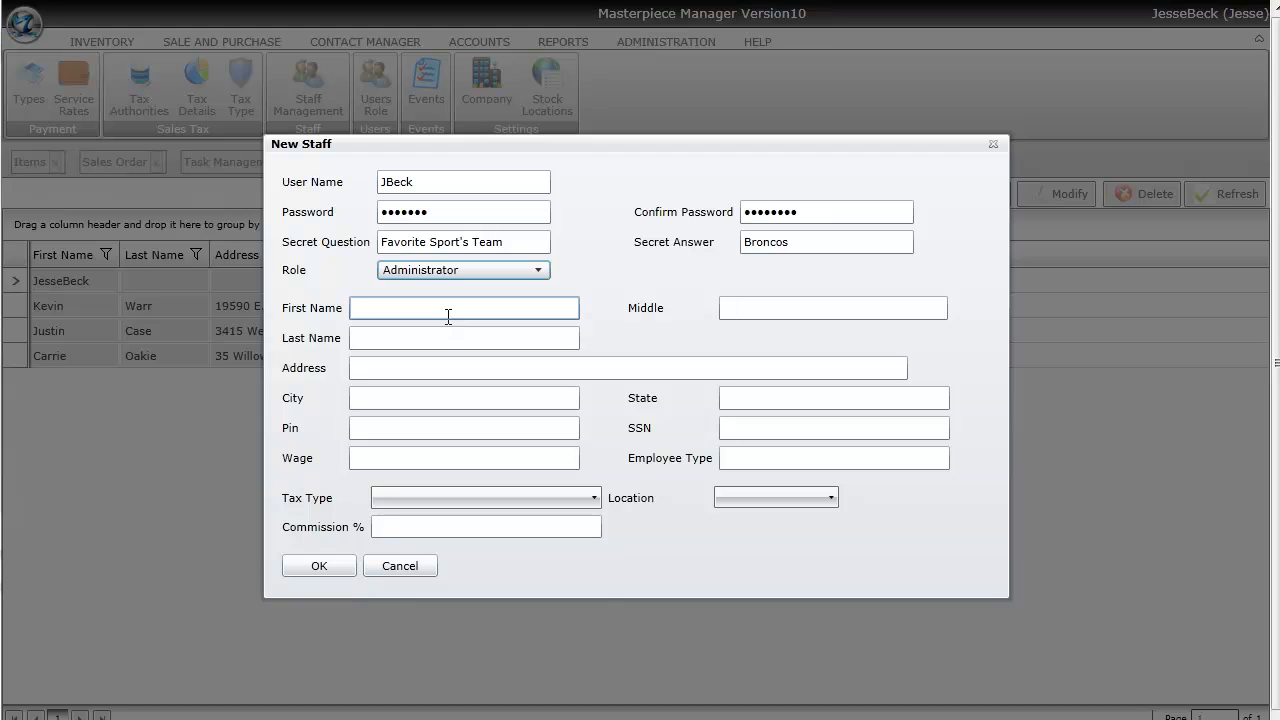
left_click(446, 310)
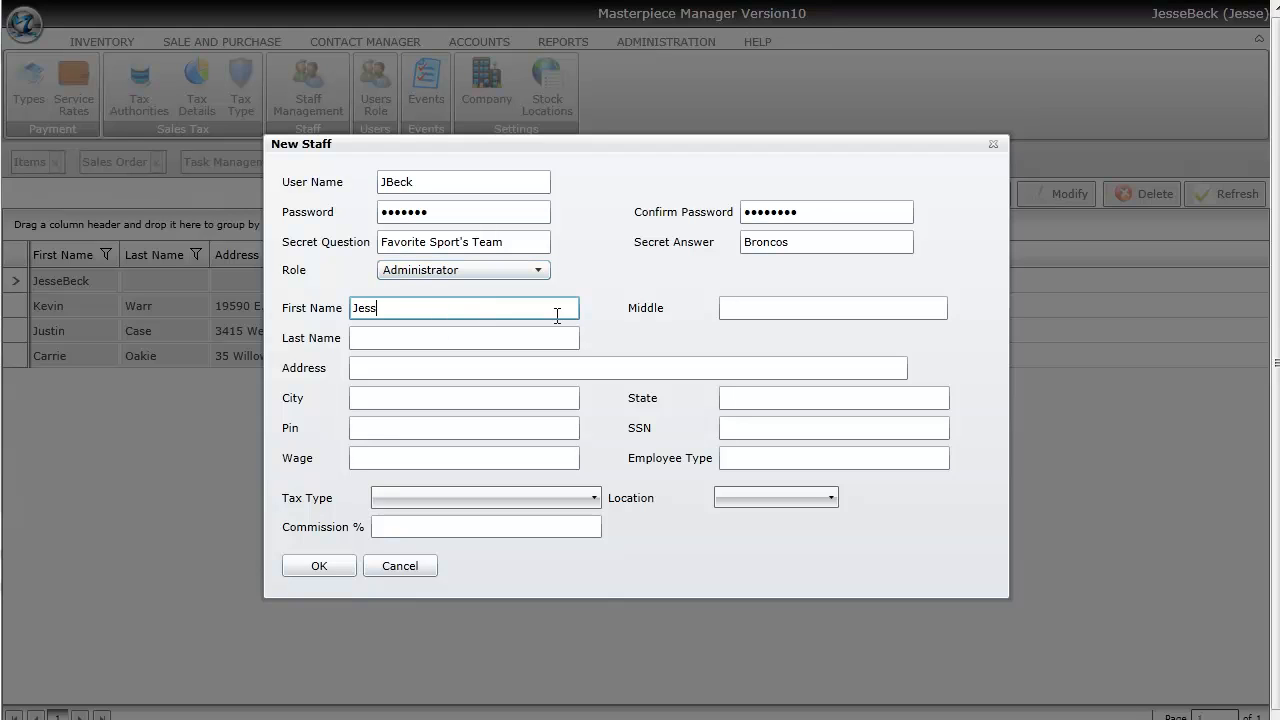
key("Tab")
key("Tab")
key("Tab")
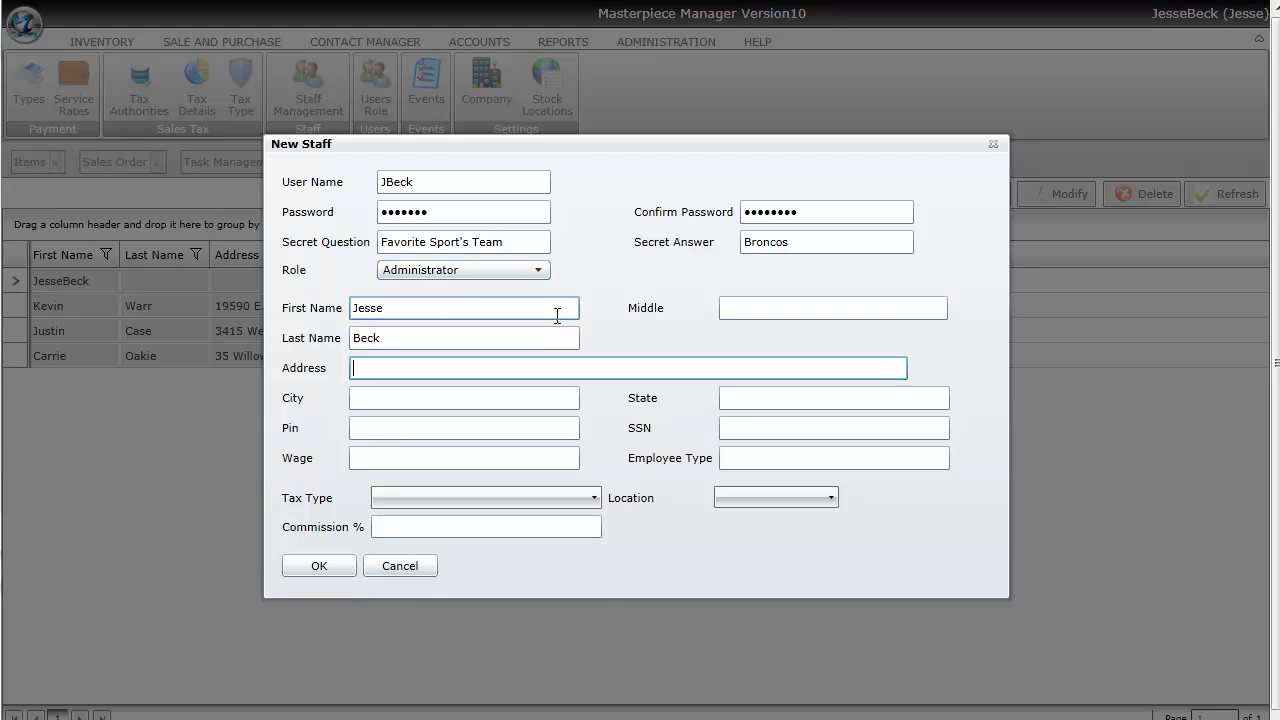
key("Tab")
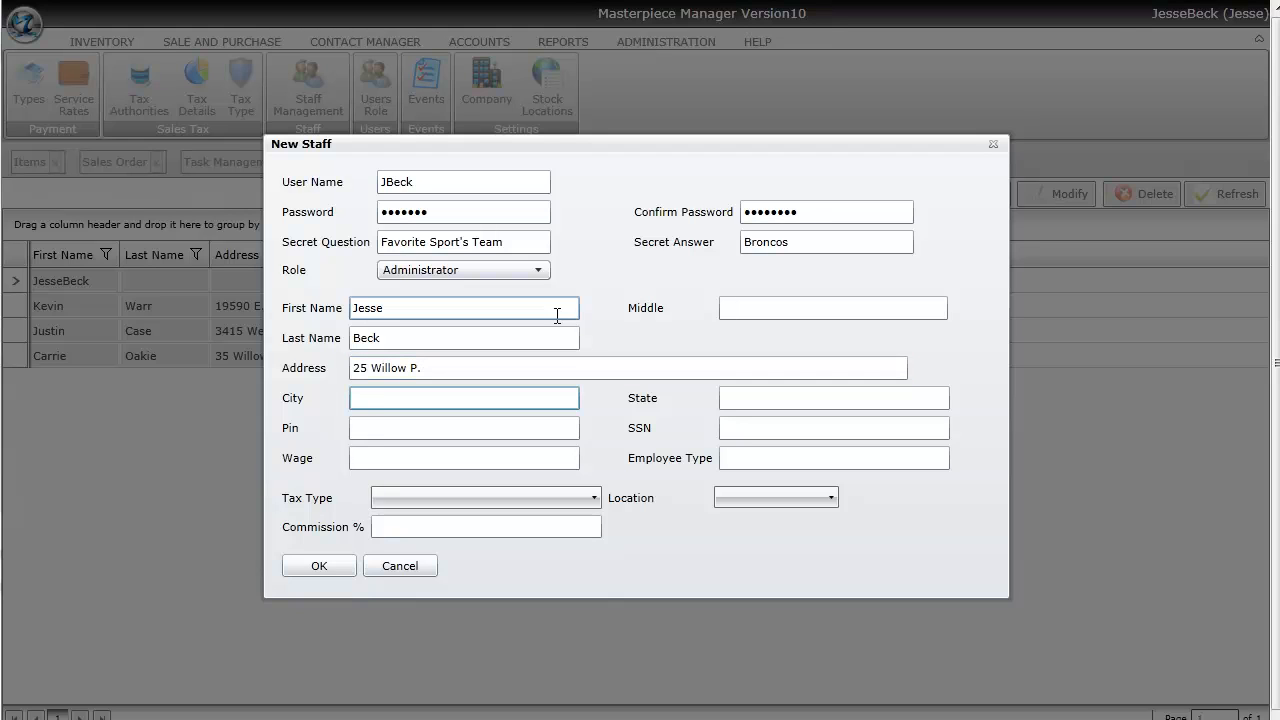
- Correct the street address's ending and fill in the employee's city and state
key("shift+Tab")
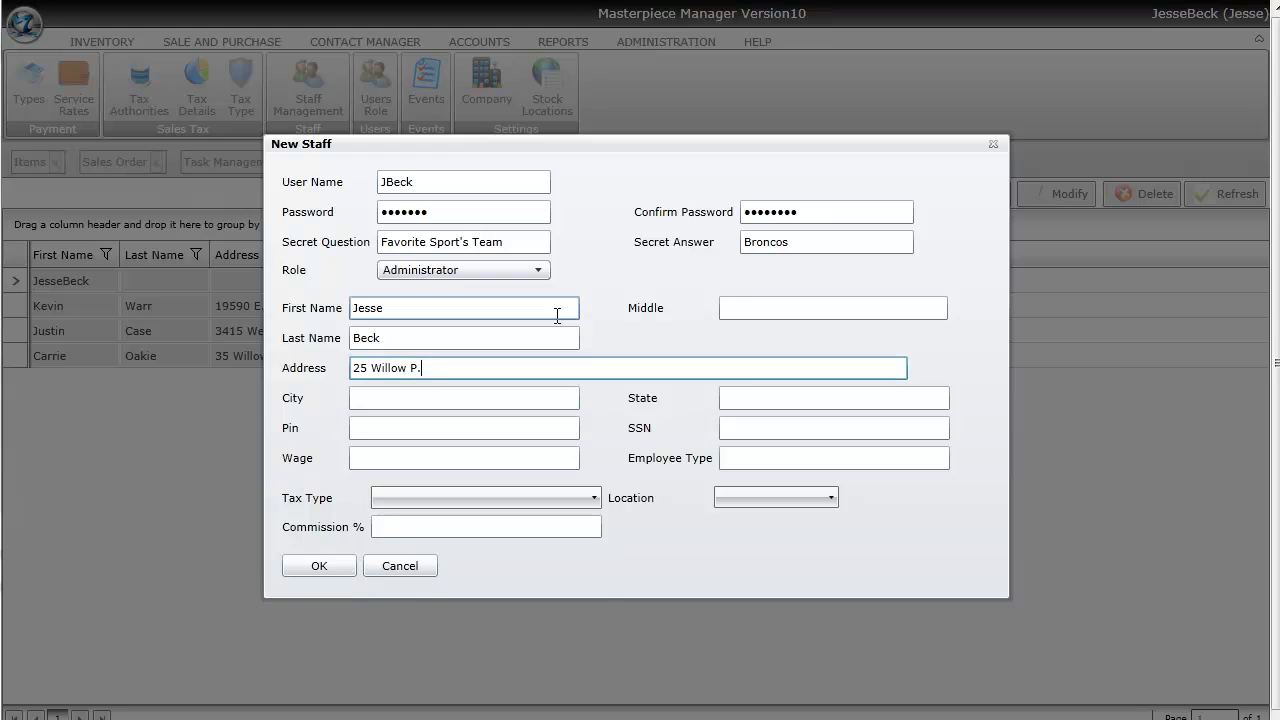
key("BackSpace")
type("l.")
key("Tab")
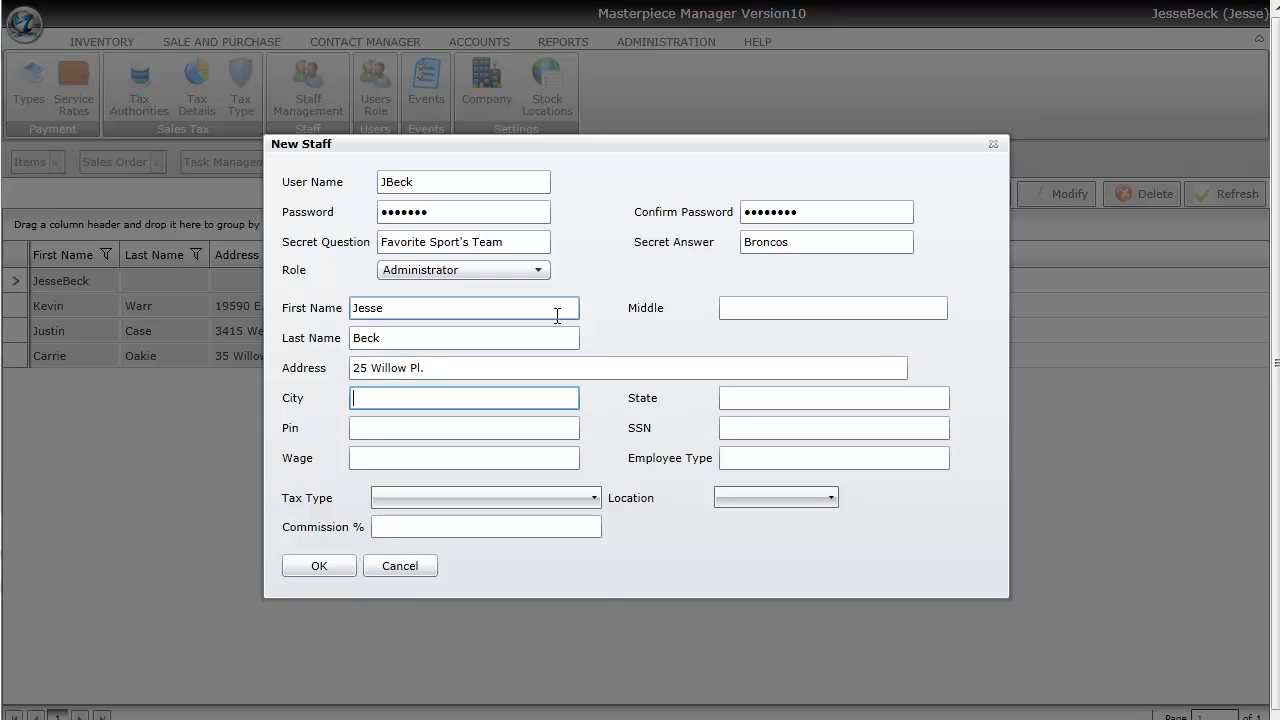
type("Denver")
key("Tab")
type("CO")
key("shift+Tab")
key("shift+Tab")
key("Tab")
key("Tab")
key("Tab")
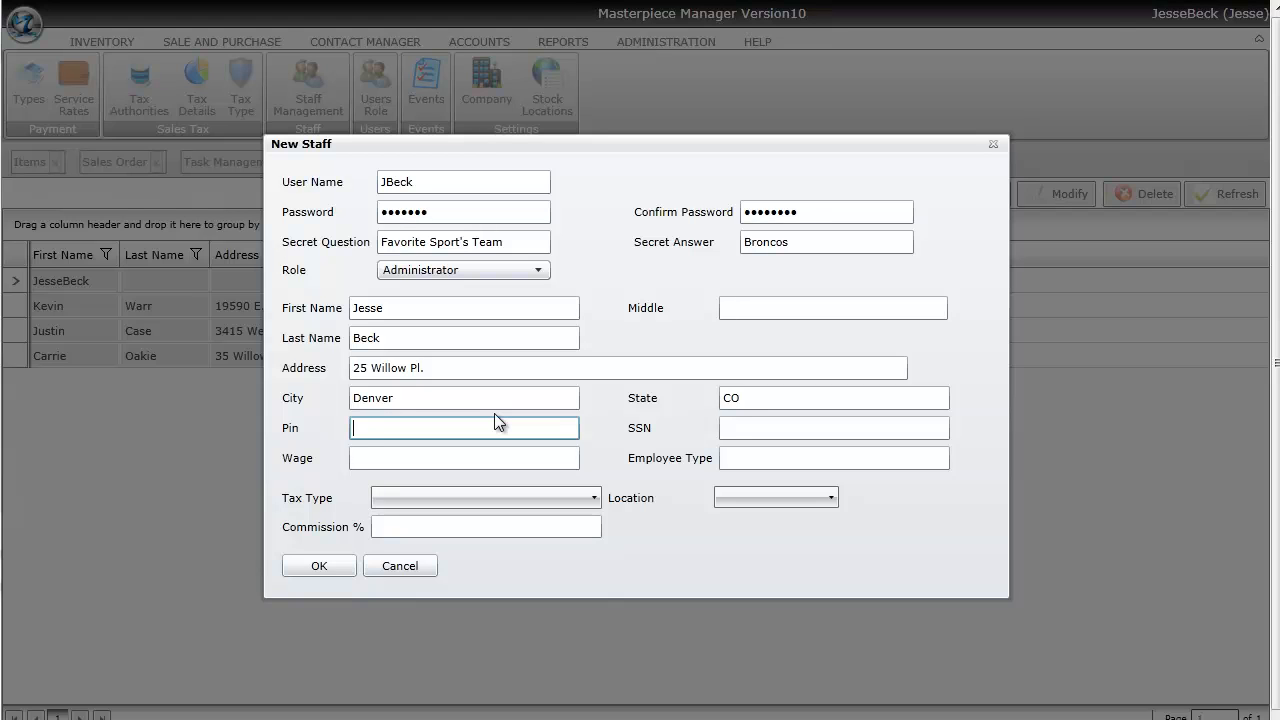
- Leave PIN and SSN empty, and set wage 15 and employee type Entry Level
key("Tab")
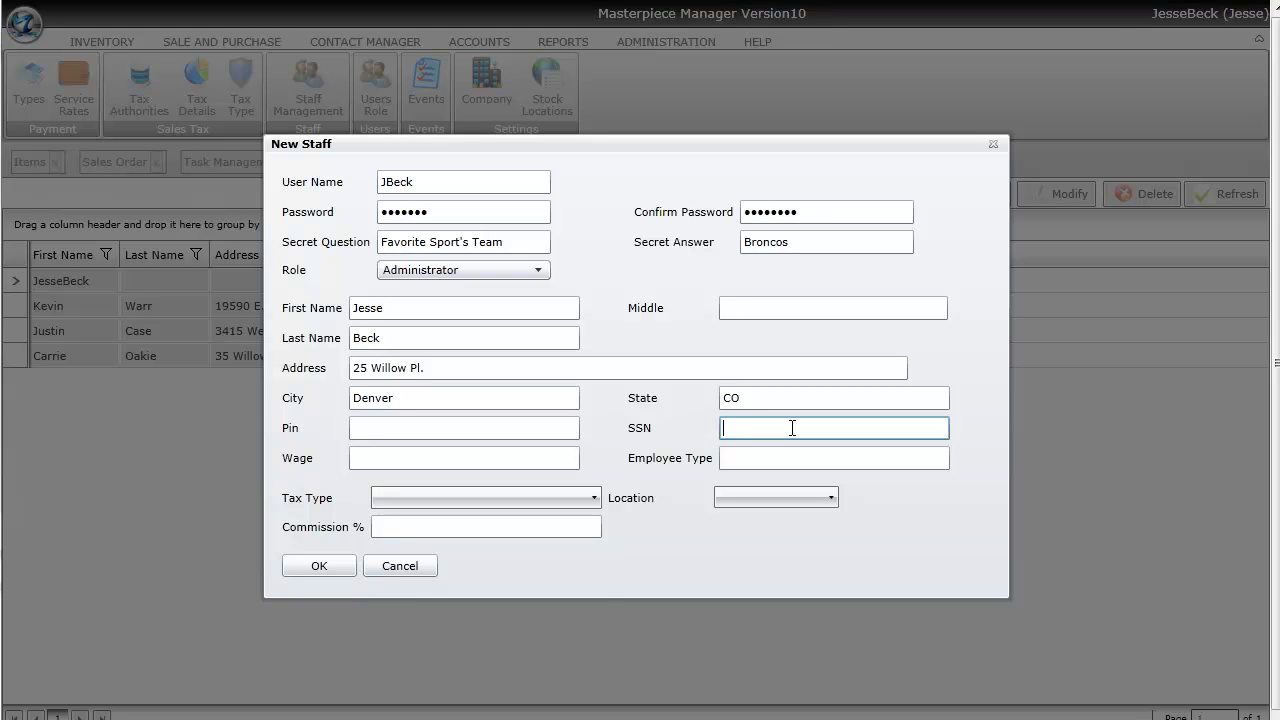
key("Tab")
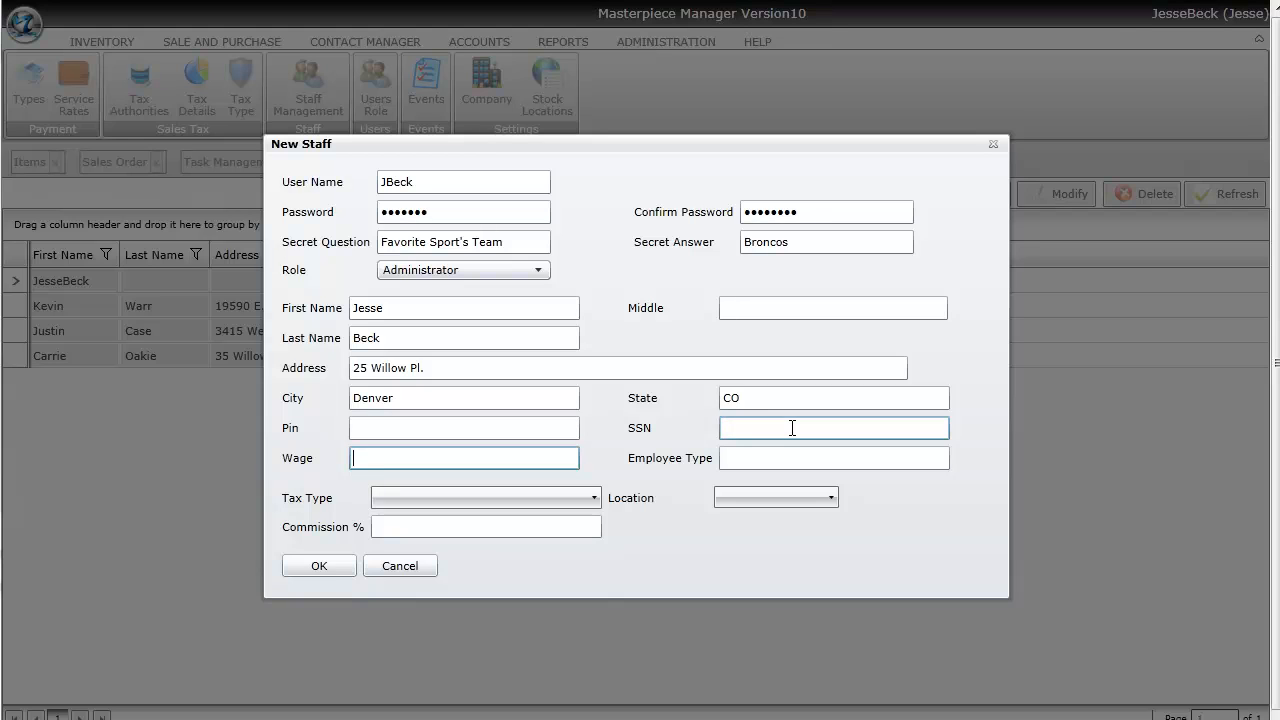
type("15")
key("Tab")
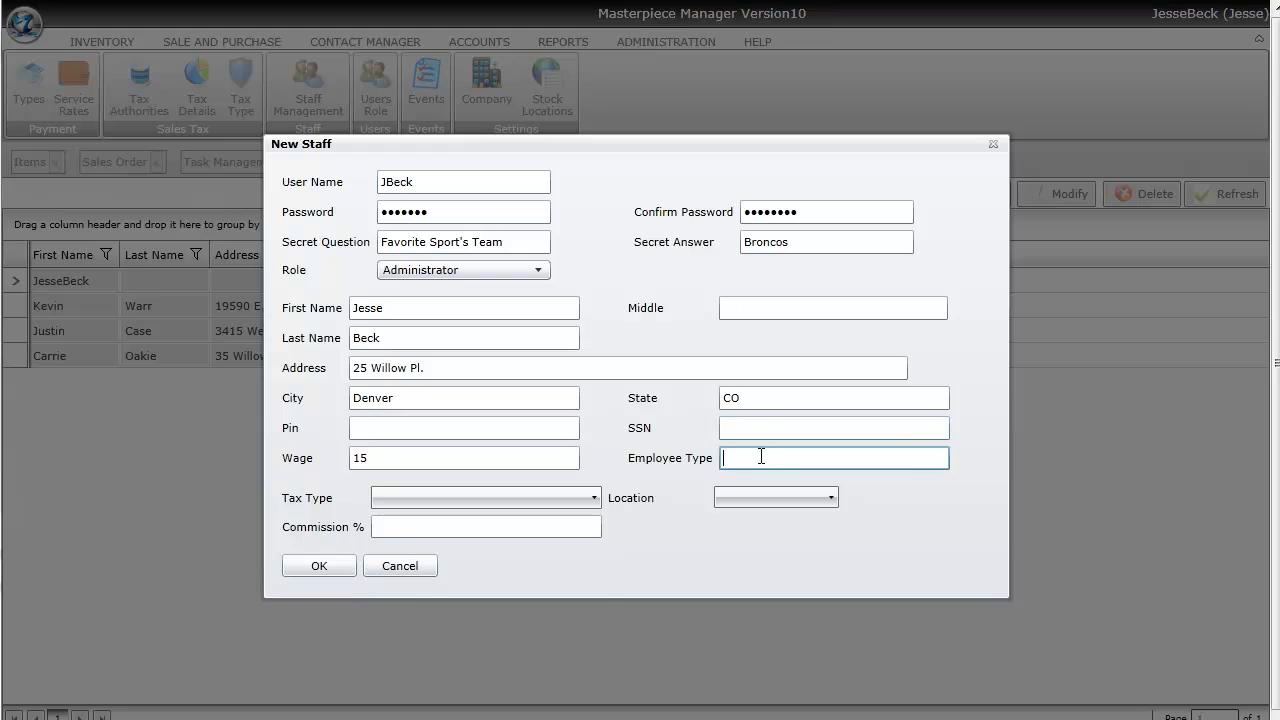
type("Entry Level")
- Set the tax type to Local and the staff location to Denver
left_click(594, 497)
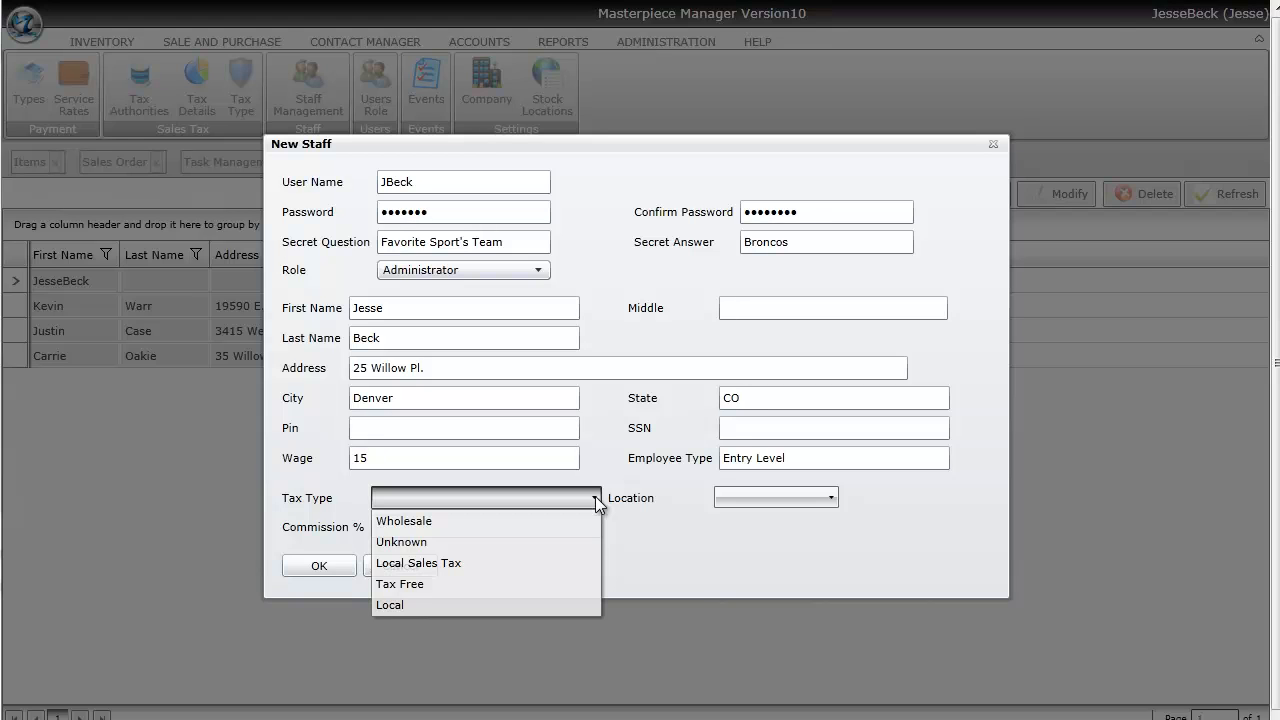
left_click(448, 599)
left_click(539, 529)
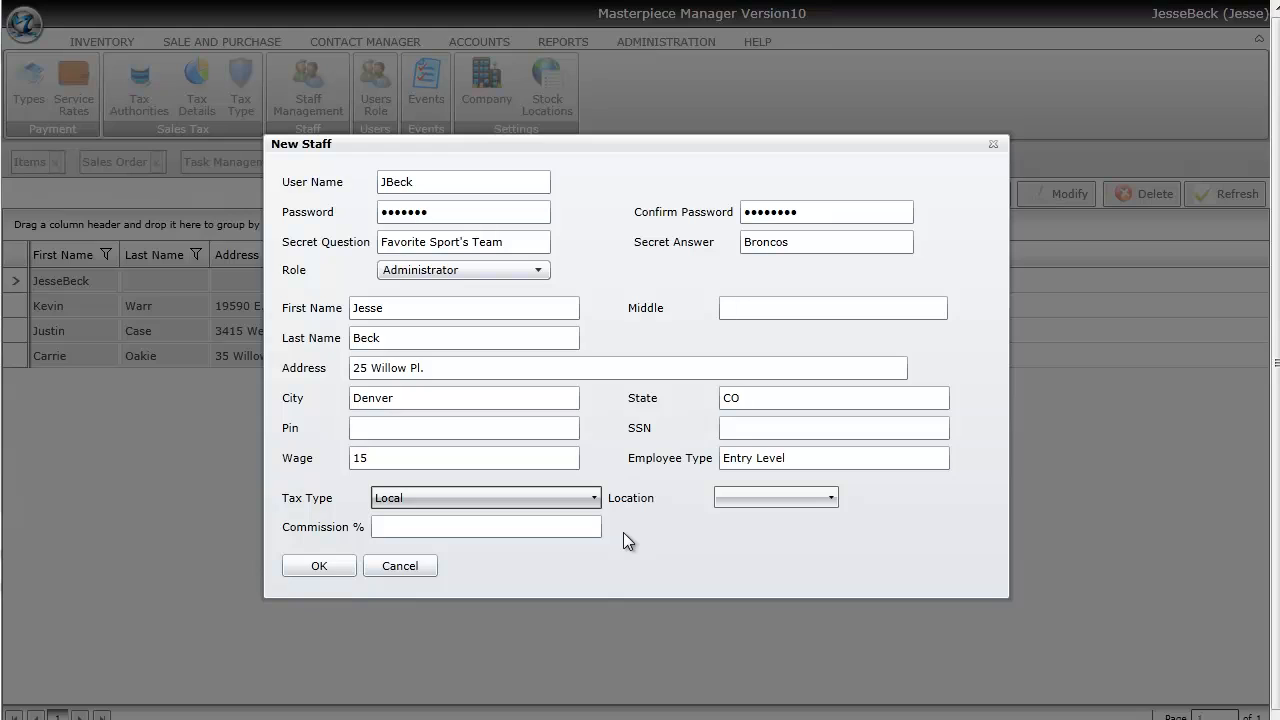
left_click(783, 498)
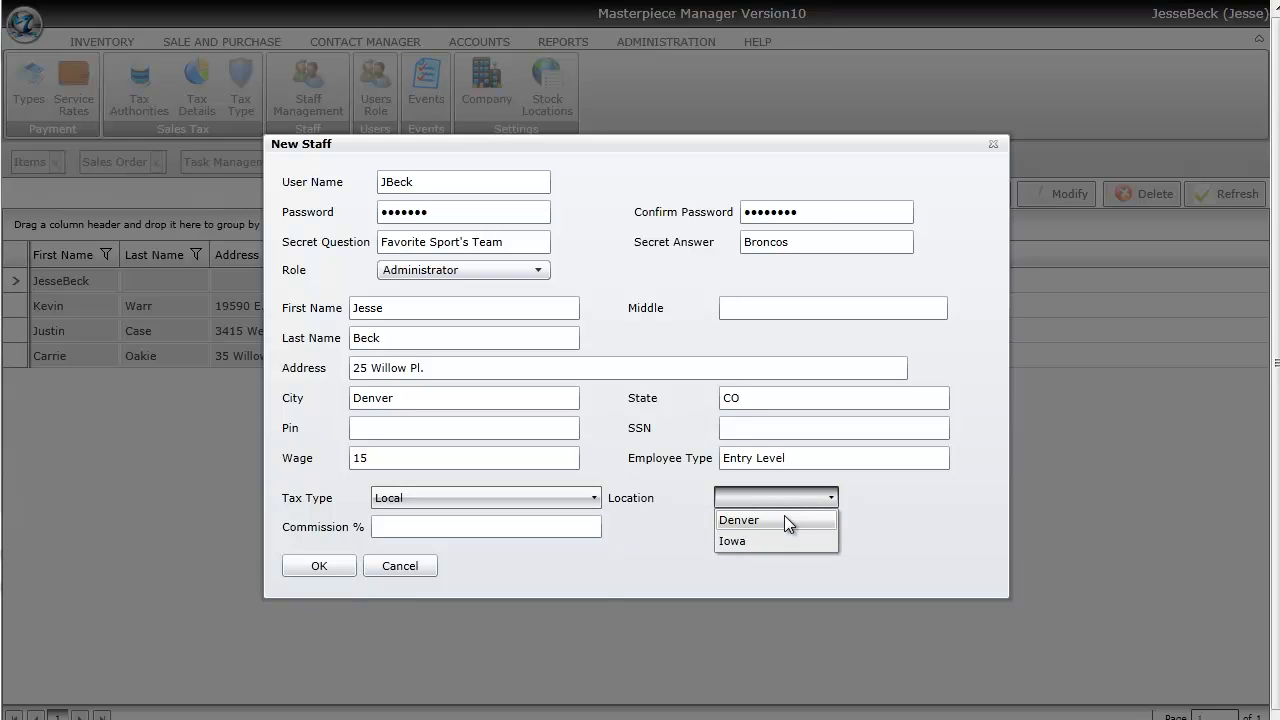
left_click(785, 519)
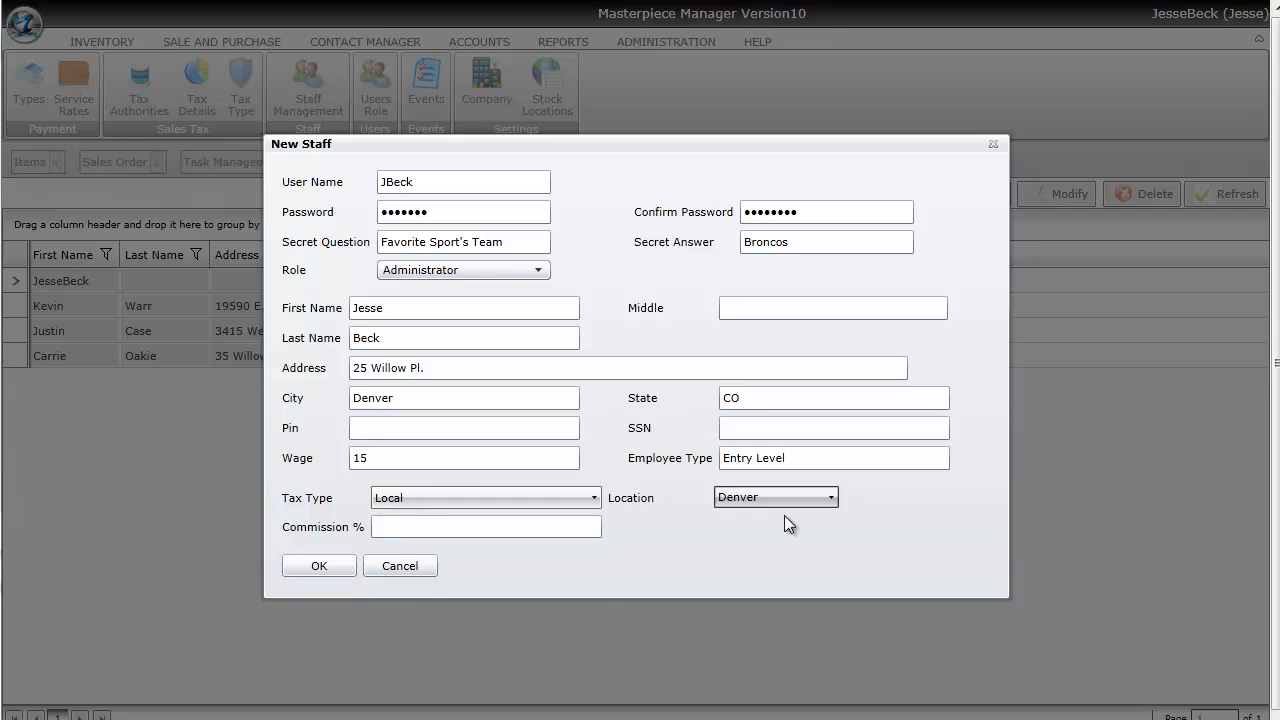
left_click(775, 506)
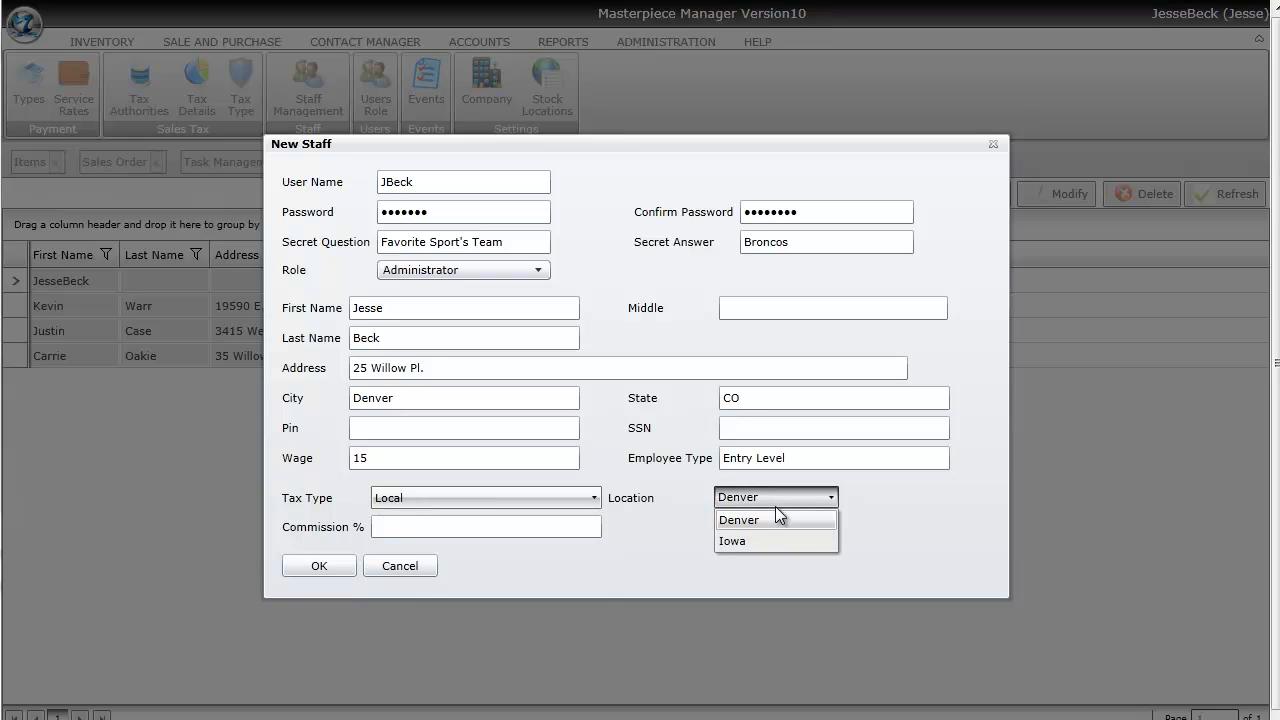
left_click(774, 503)
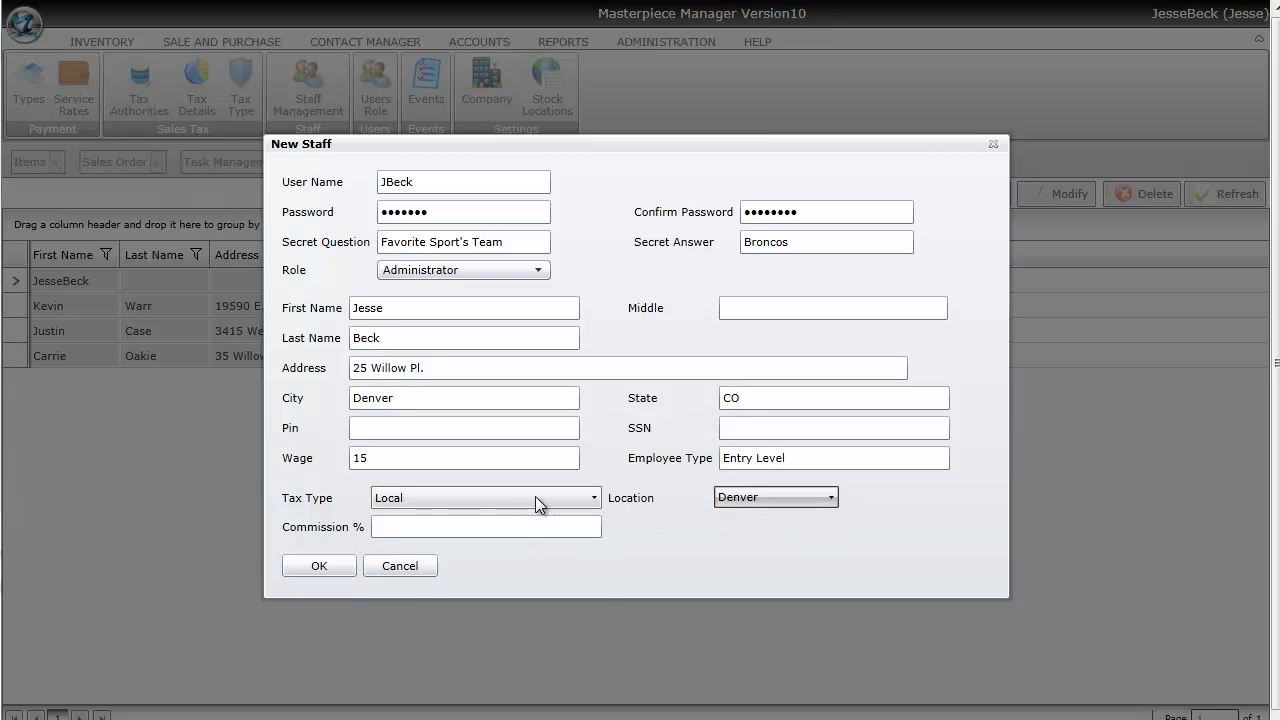
- Enter 10 as the commission percent and submit, triggering the passwords-don't-match warning
left_click(519, 527)
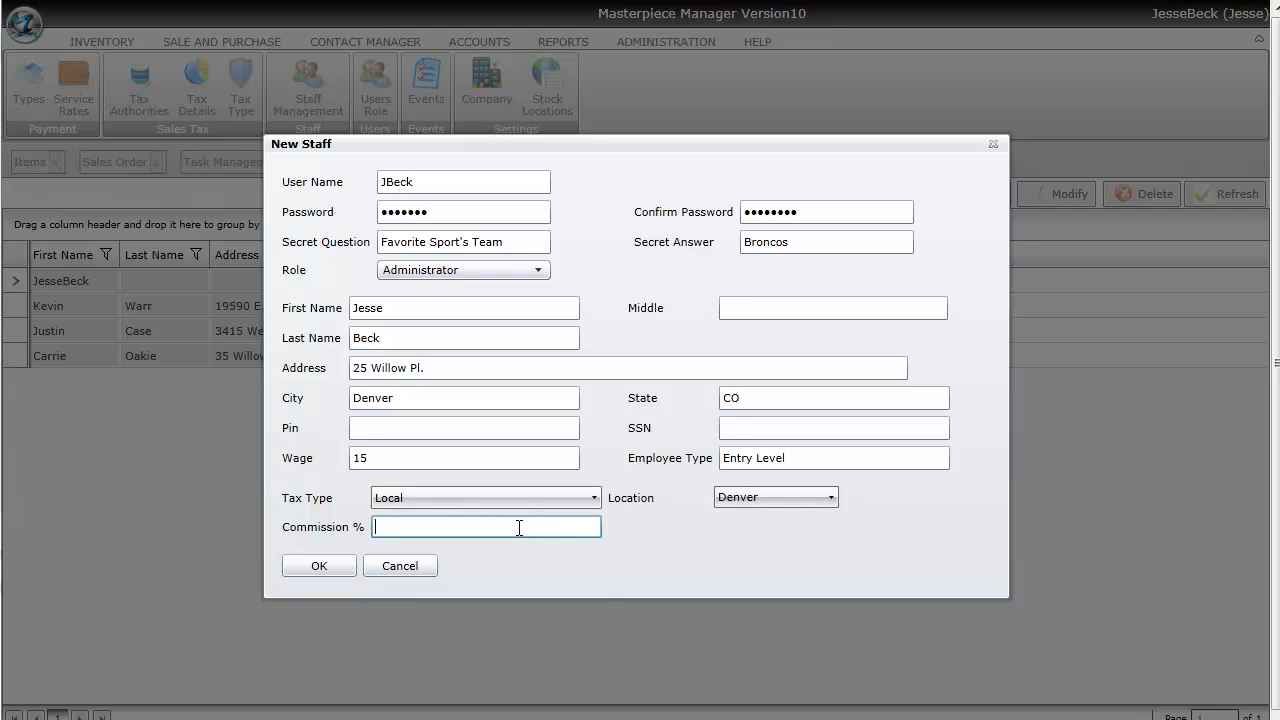
type("10")
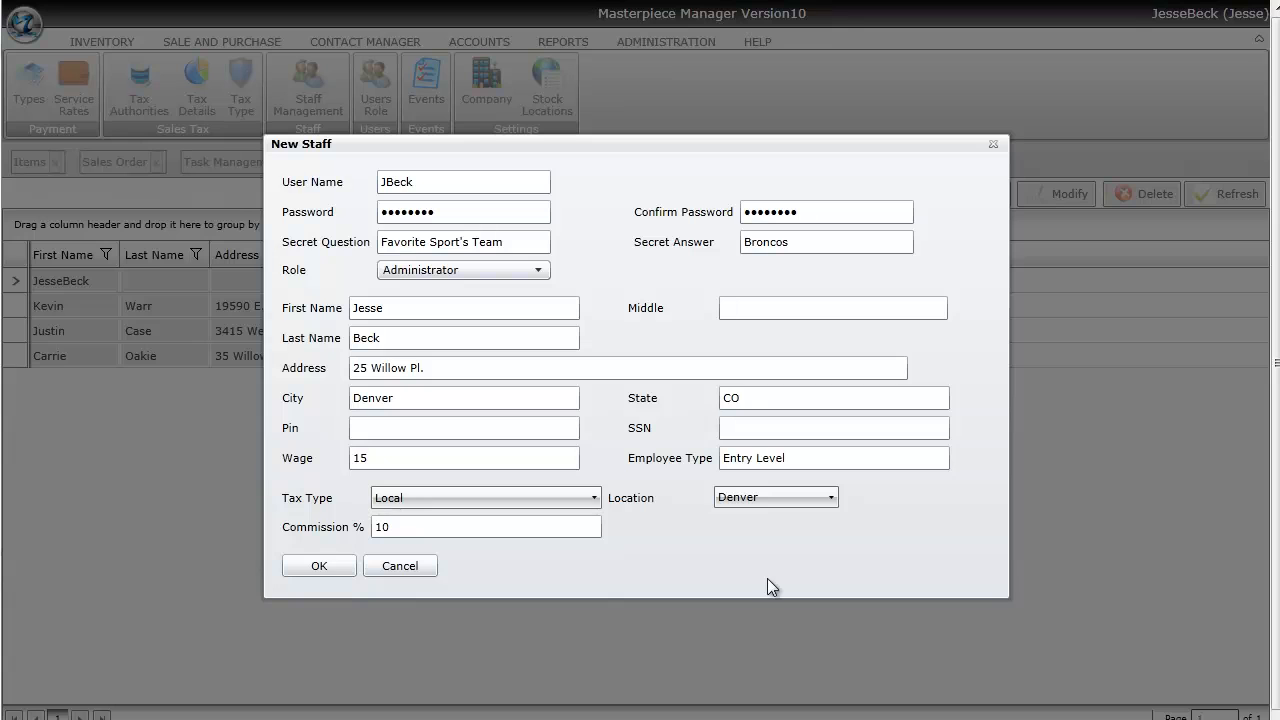
left_click(321, 567)
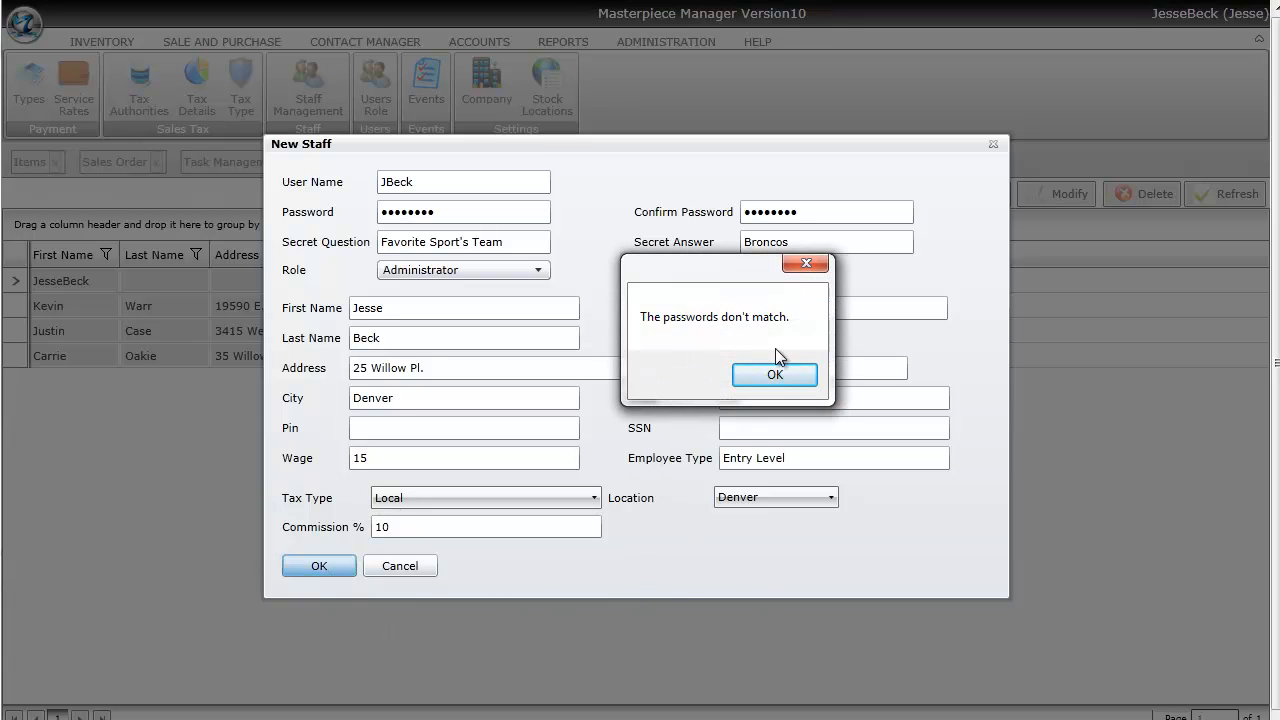
- Dismiss the mismatch warning, re-enter matching password and confirmation, and save the staff record
left_click(776, 374)
left_click_drag(488, 216, 333, 213)
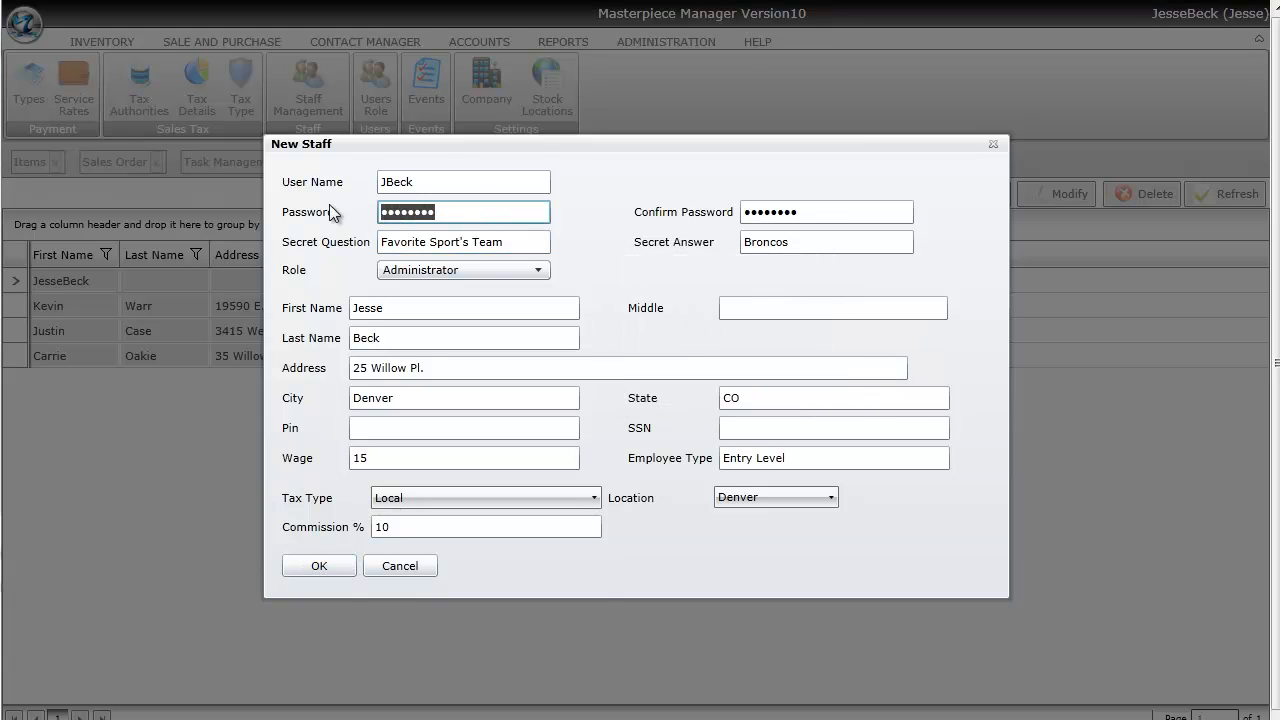
type("••••••••")
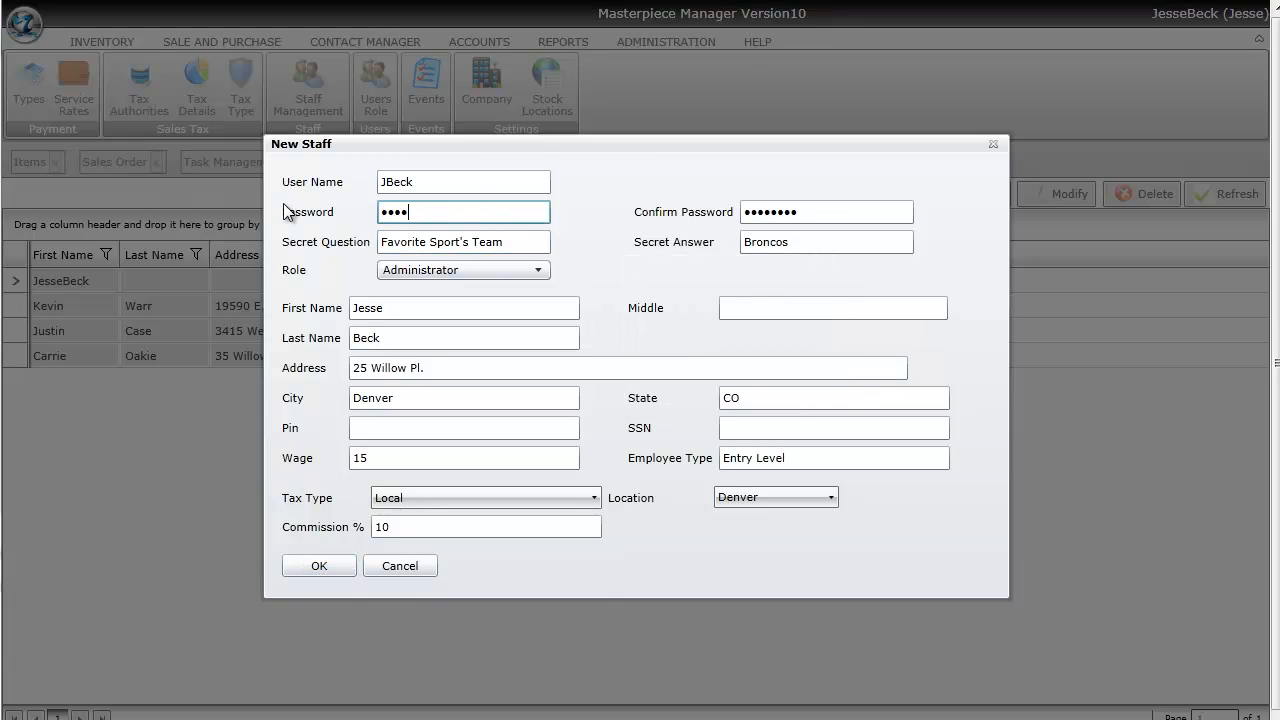
type("•")
key("Tab")
key("BackSpace")
key("BackSpace")
key("BackSpace")
key("BackSpace")
key("BackSpace")
key("BackSpace")
key("BackSpace")
key("BackSpace")
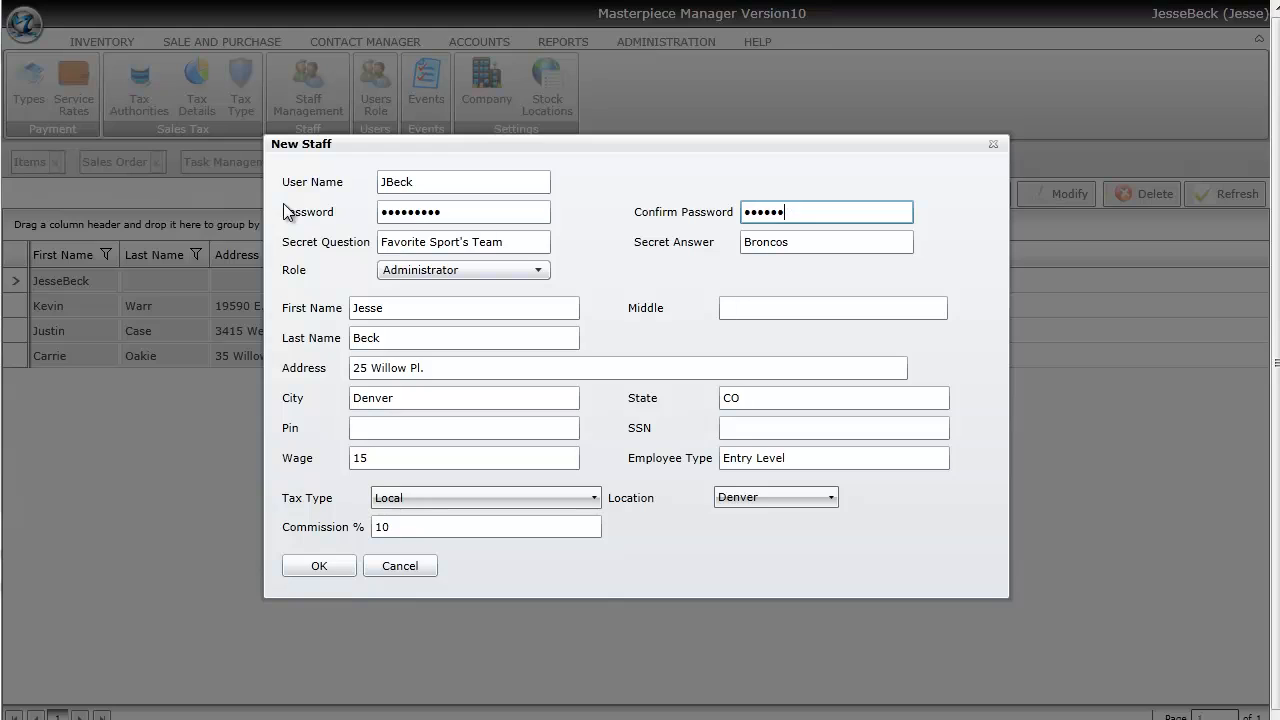
type("•••••••••")
left_click(316, 562)
key("Return")
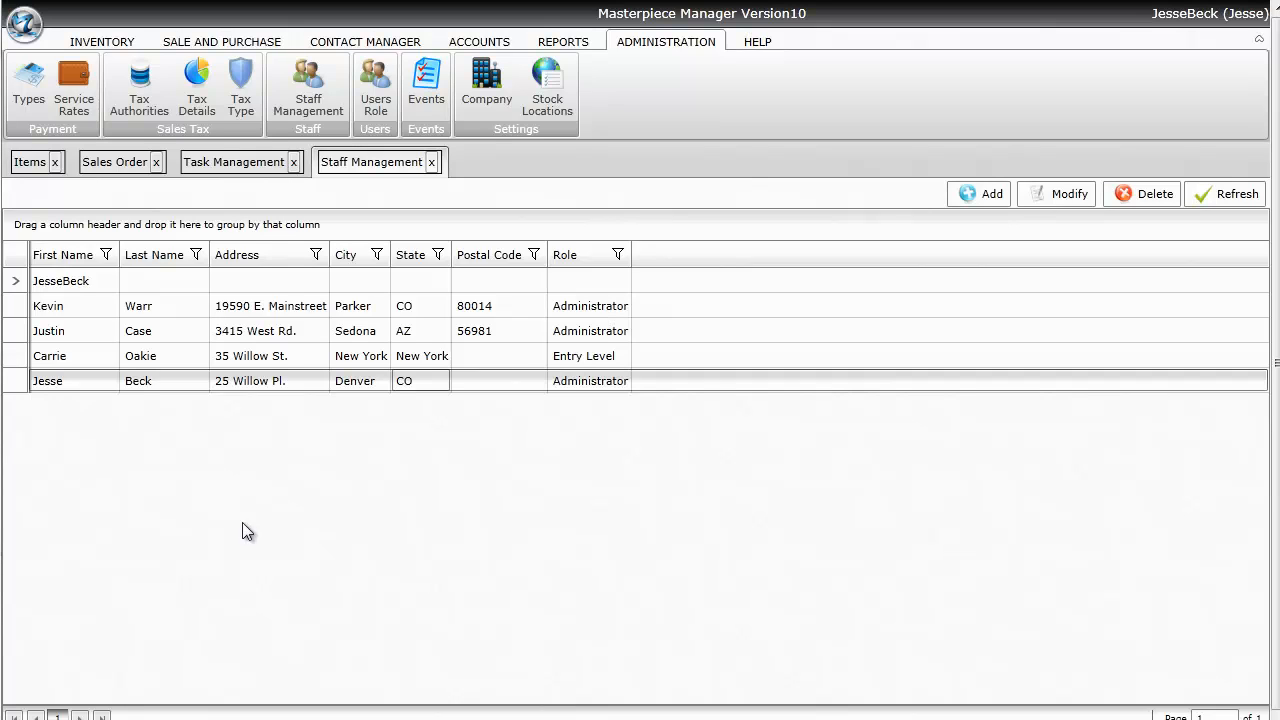
- Switch to the Items inventory grid to check its Staff column
left_click(30, 163)
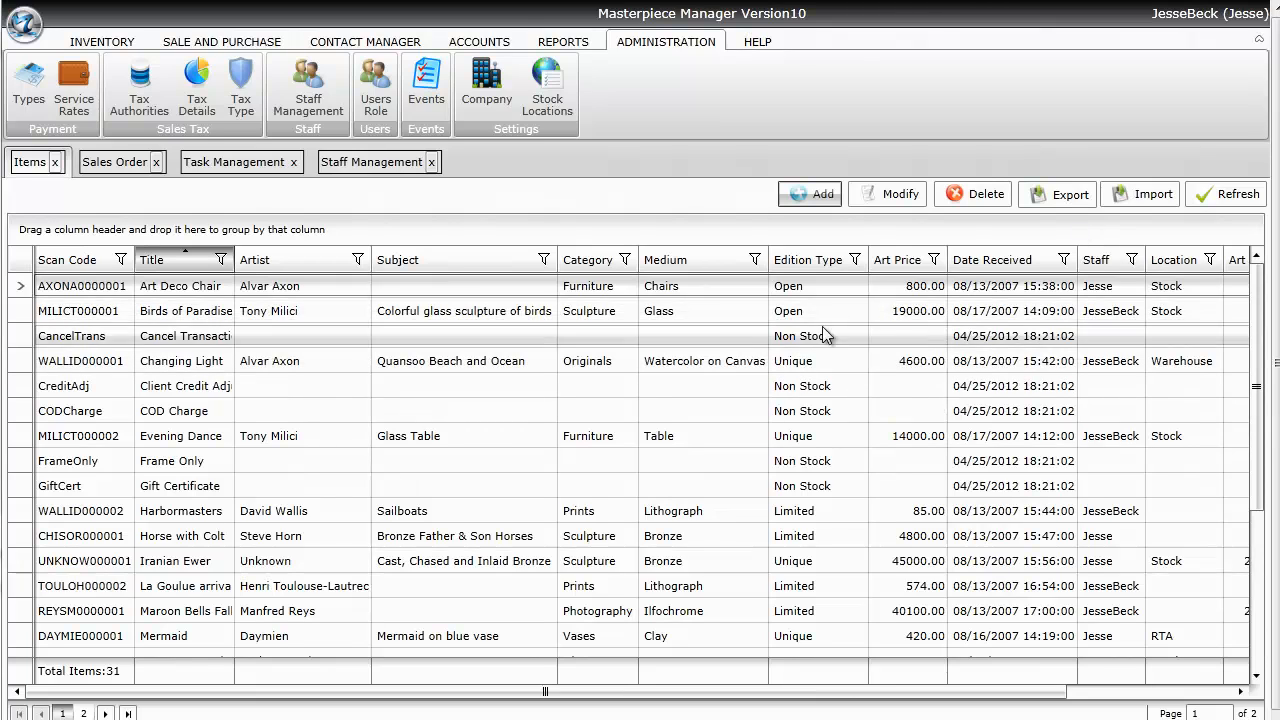
- Start a new sales order, inspect its staff dropdown, then cancel without saving
left_click(222, 41)
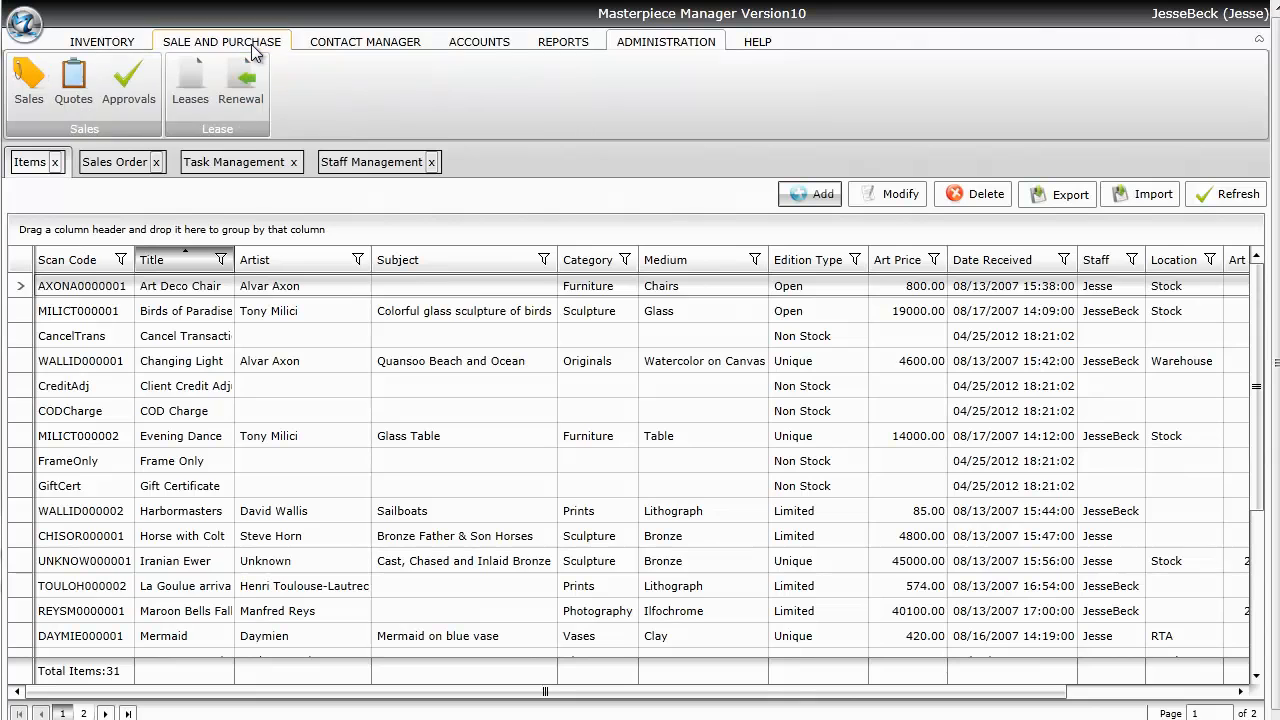
left_click(29, 85)
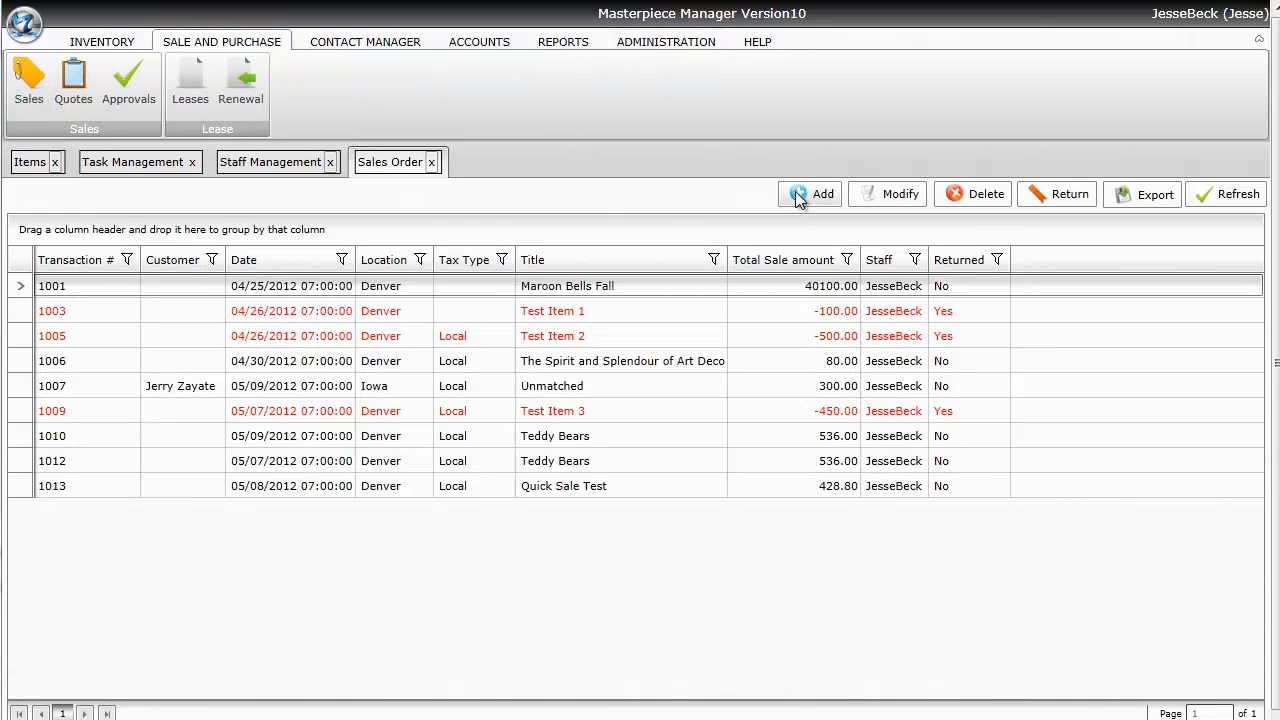
left_click(812, 194)
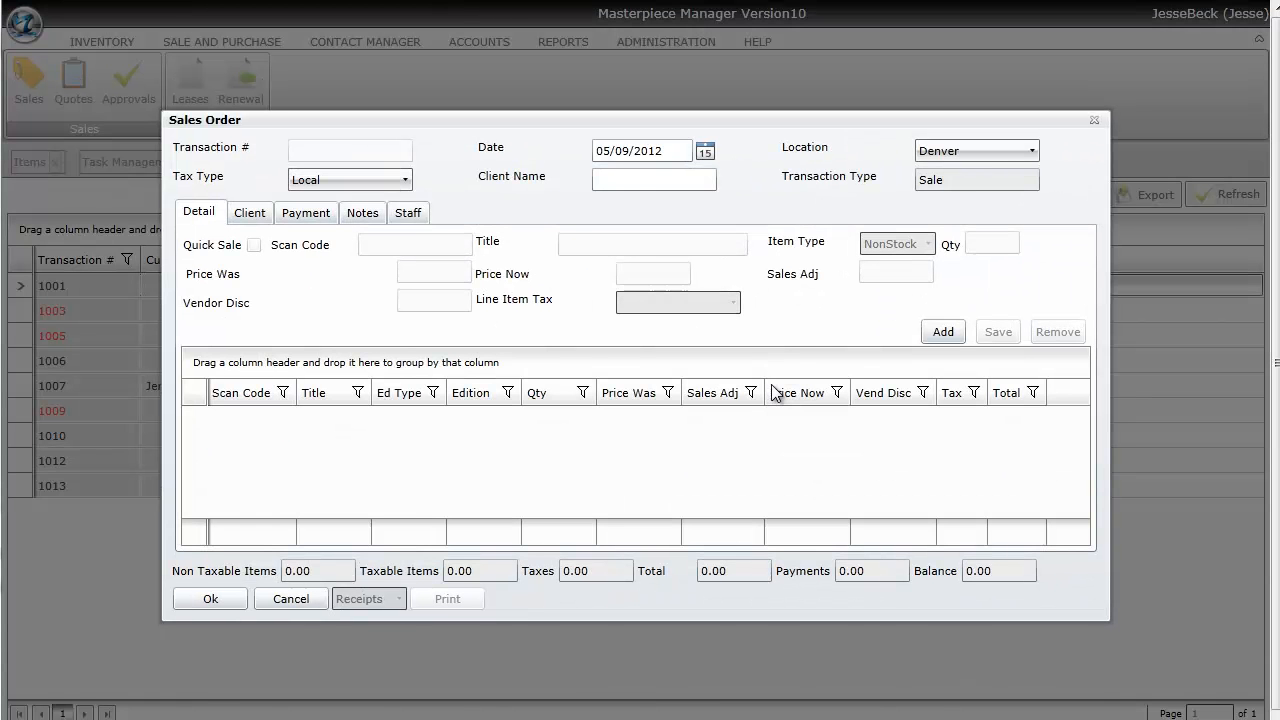
left_click(405, 214)
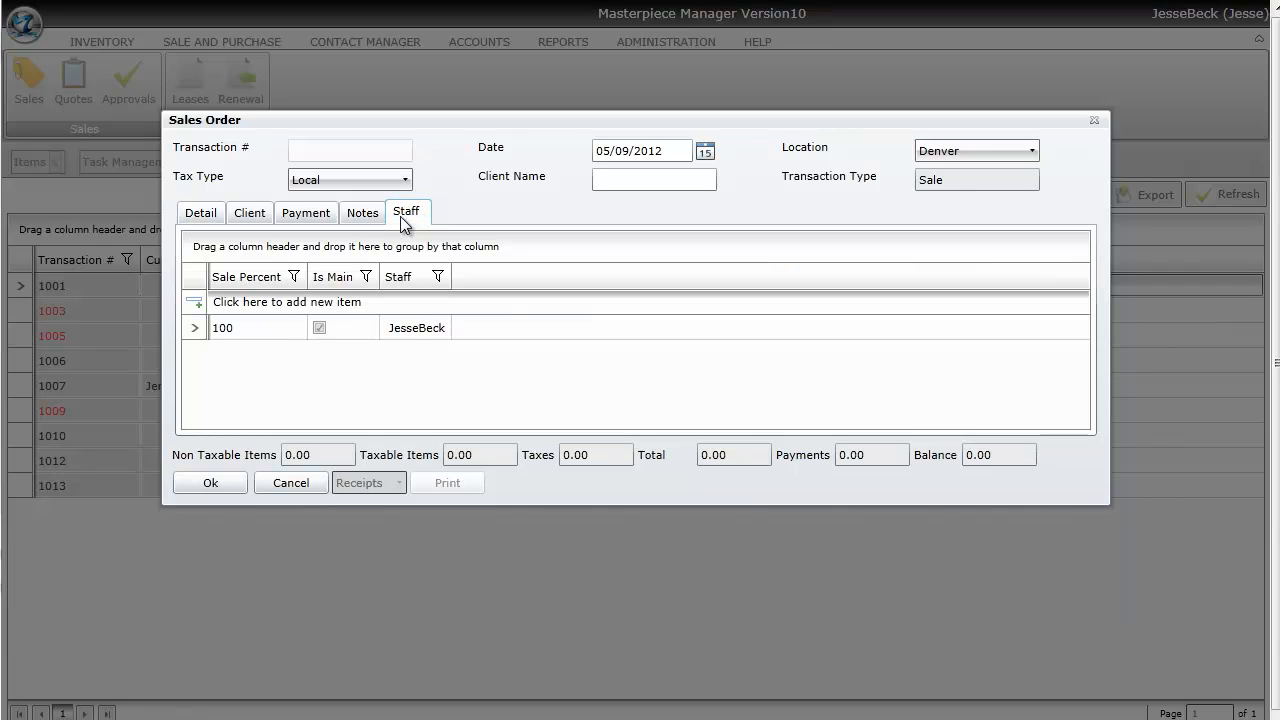
left_click(415, 337)
left_click(416, 338)
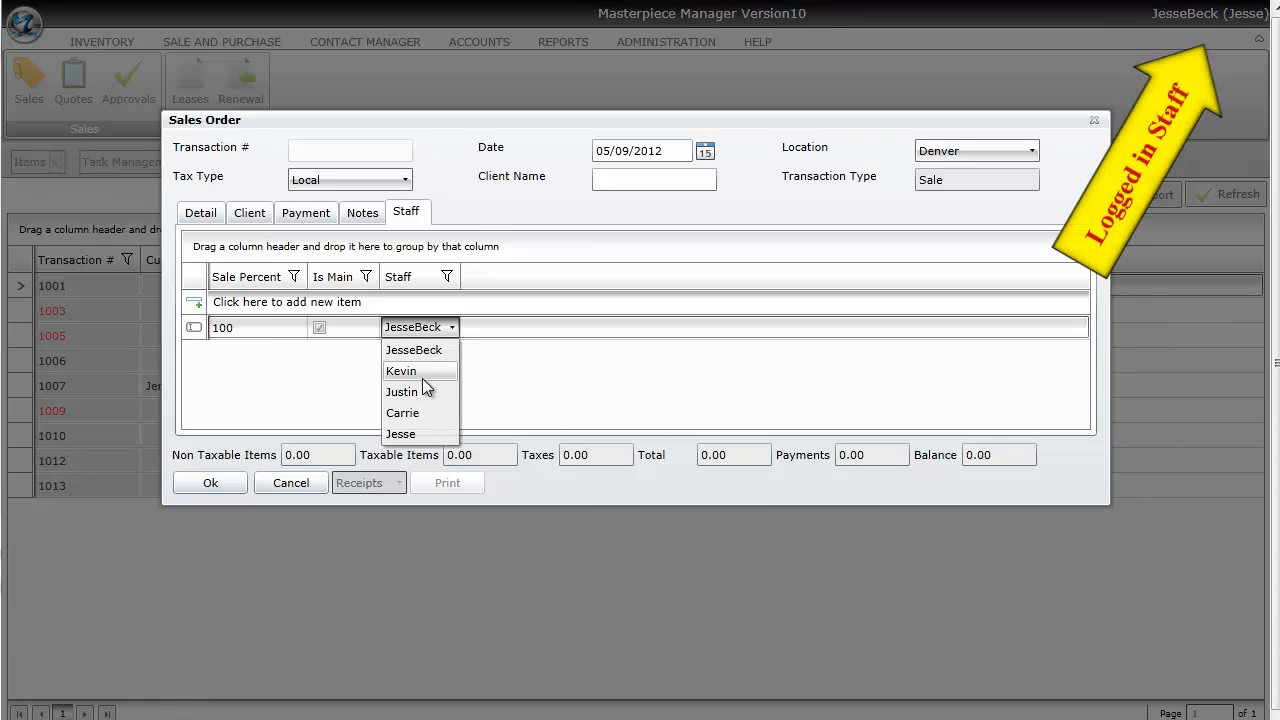
left_click(298, 484)
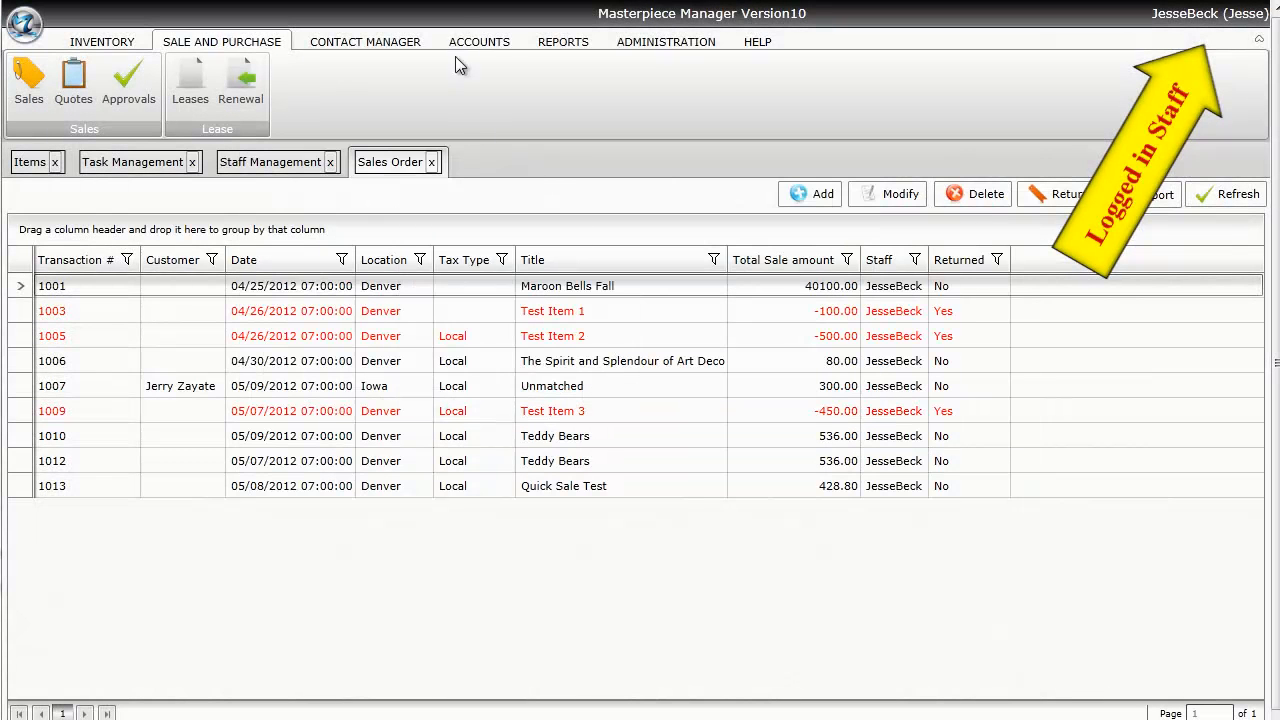
- Show the Task Management list from Contact Manager
left_click(672, 43)
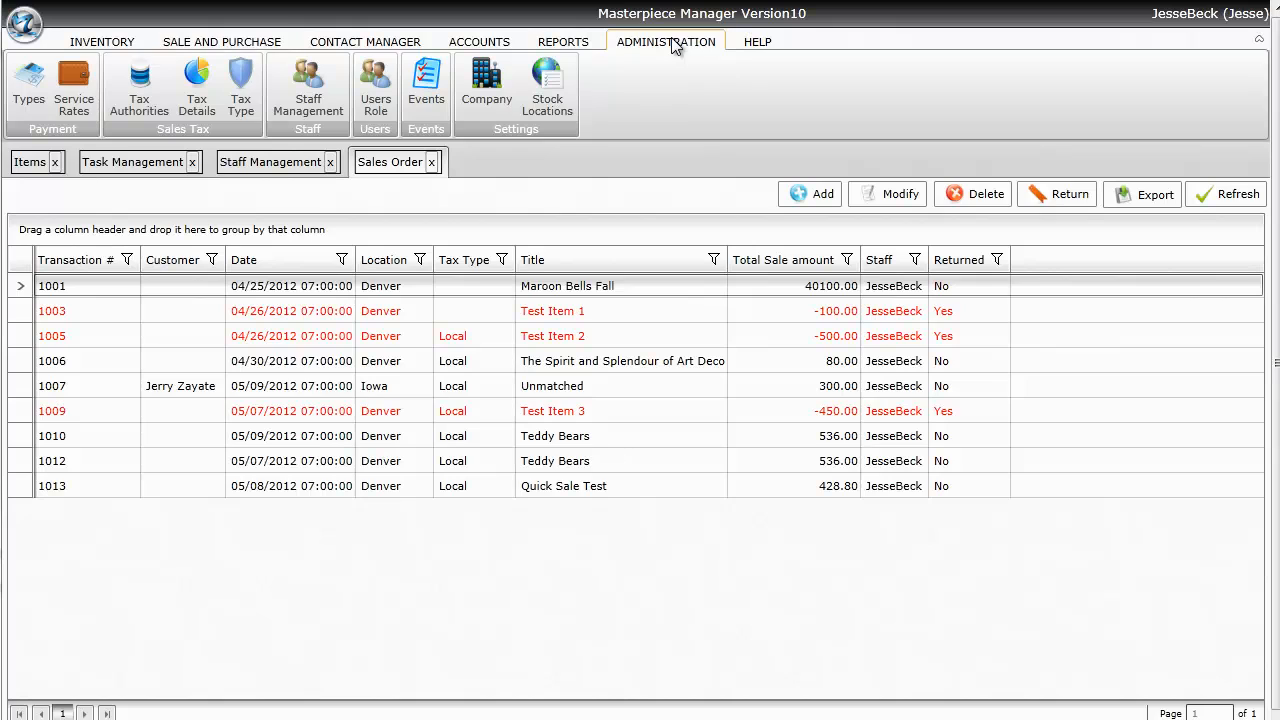
left_click(372, 44)
left_click(372, 85)
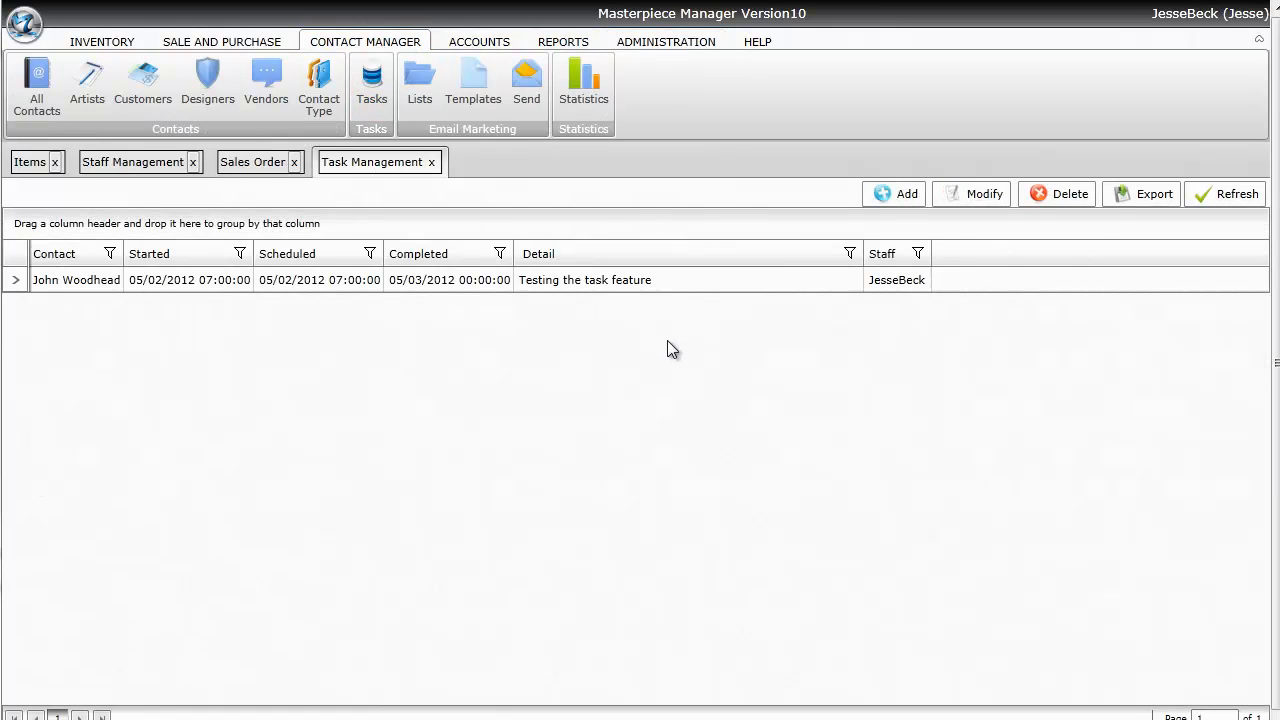
left_click(900, 194)
left_click(803, 259)
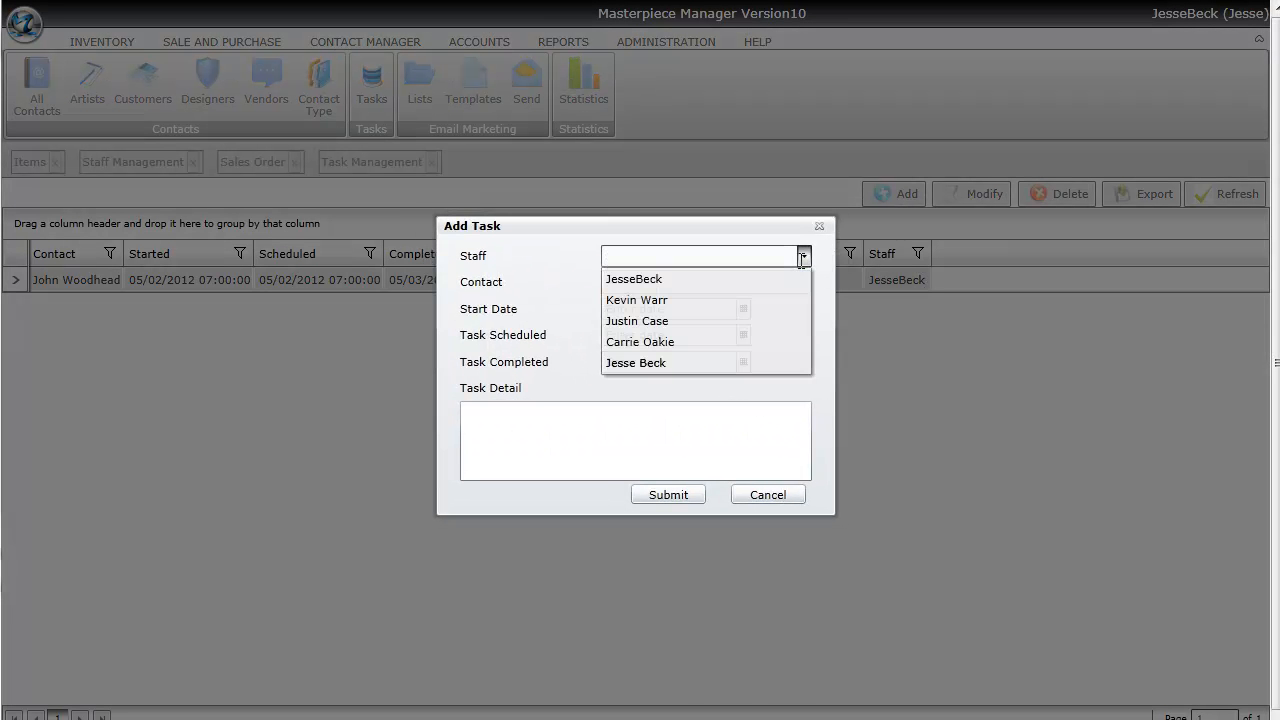
left_click(803, 259)
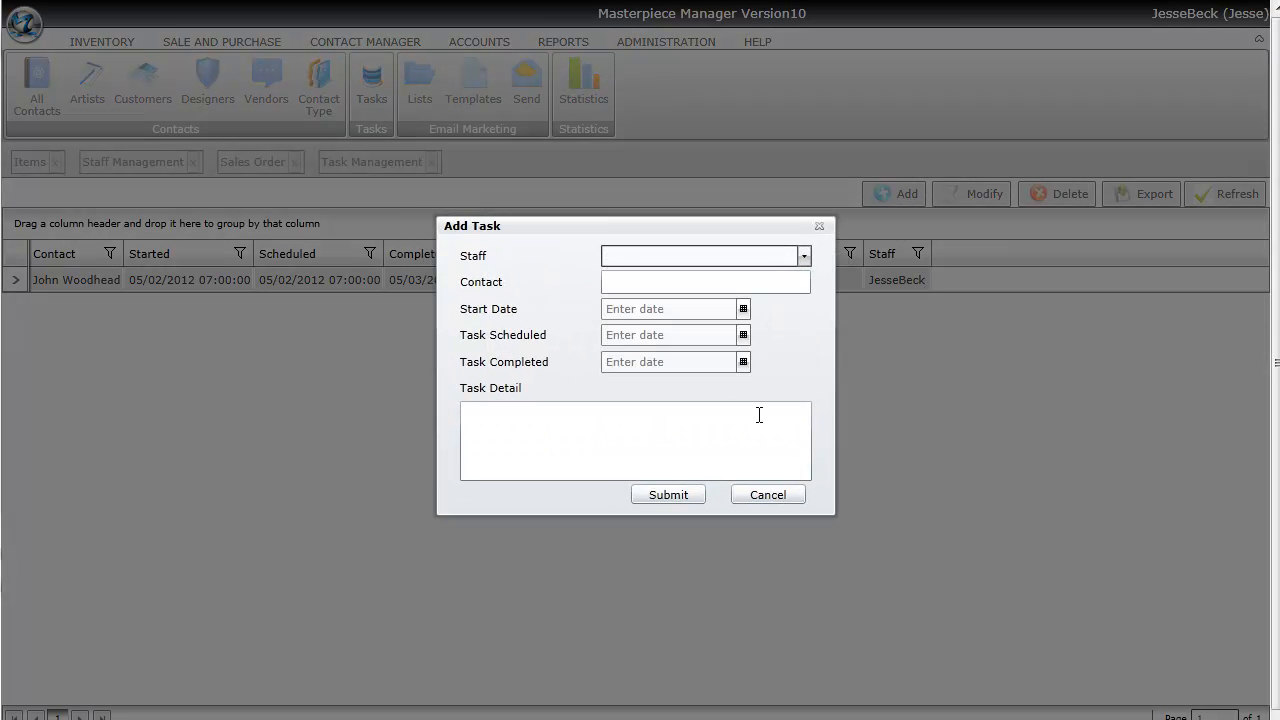
left_click(779, 497)
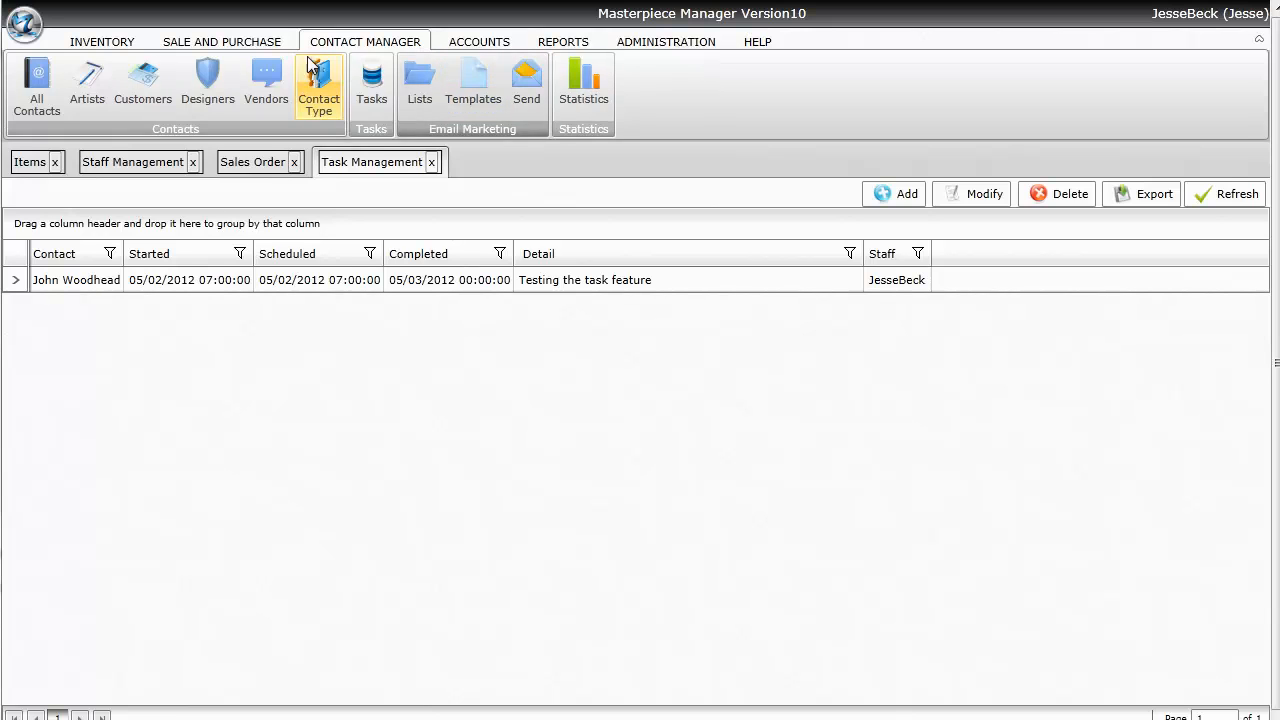
- Open the Staff Commission Report and check its Staff dropdown, keeping All Staff selected
left_click(580, 46)
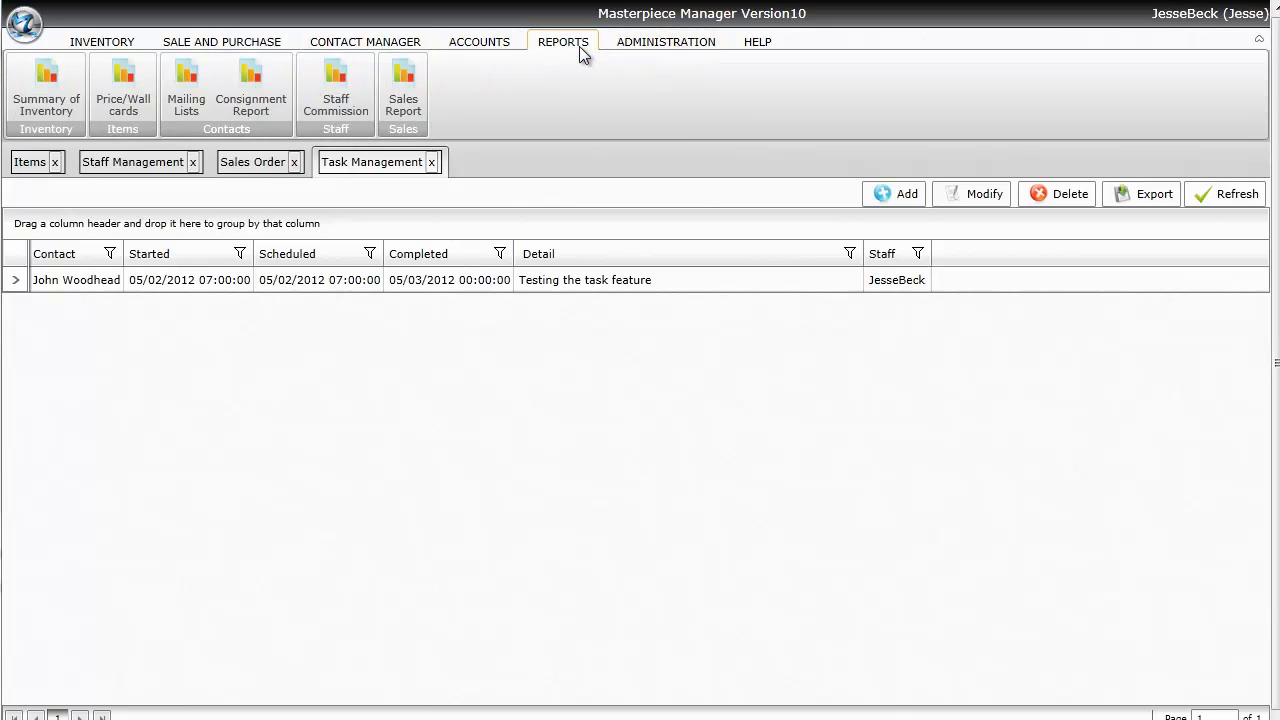
left_click(331, 118)
left_click(361, 204)
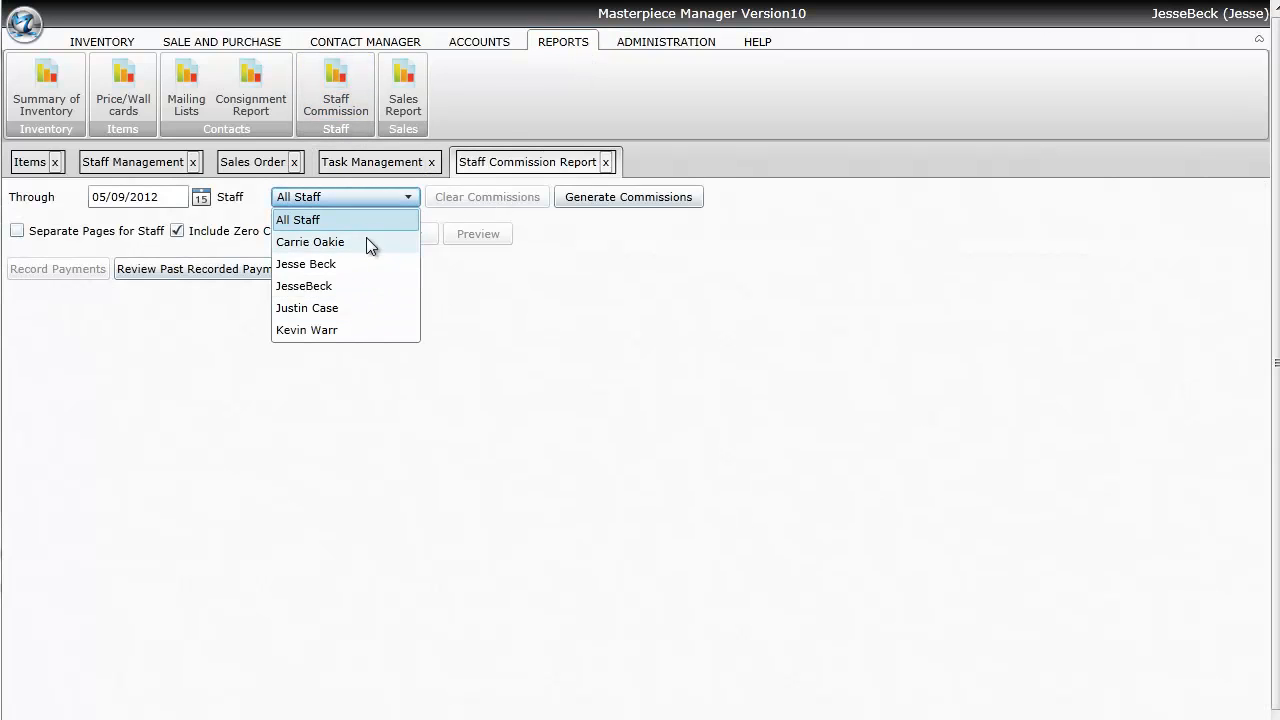
left_click(739, 309)
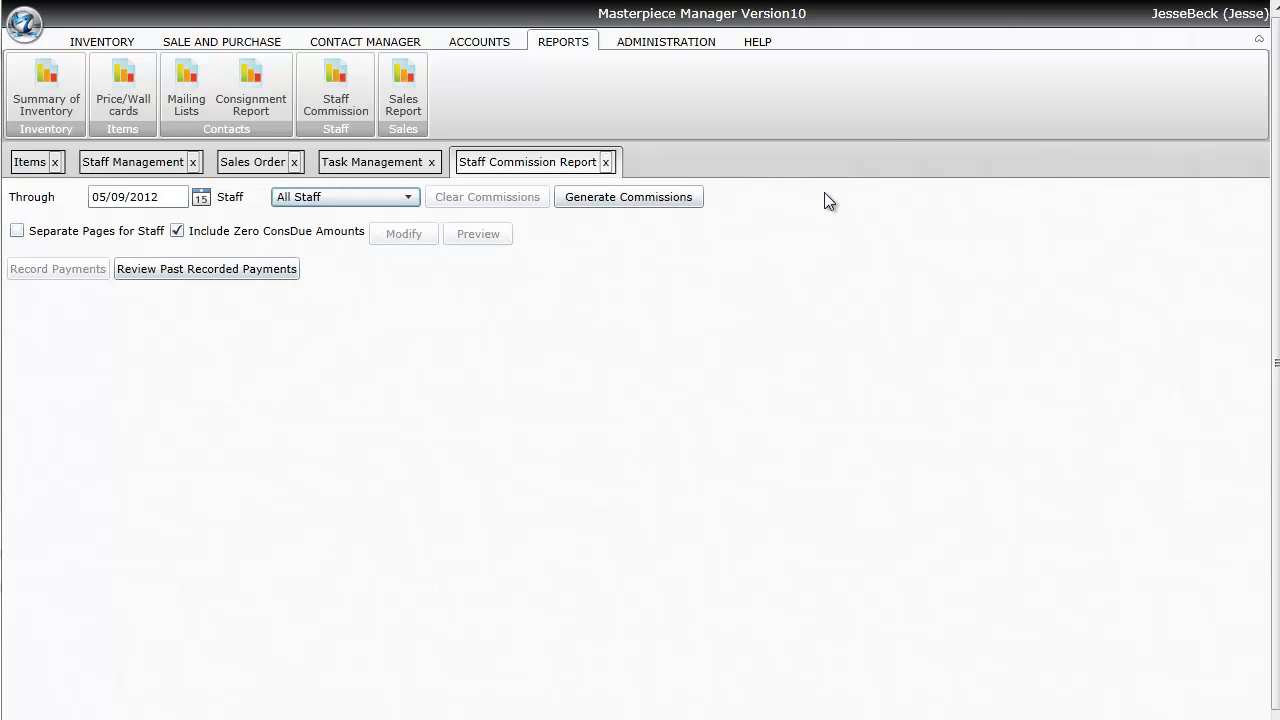